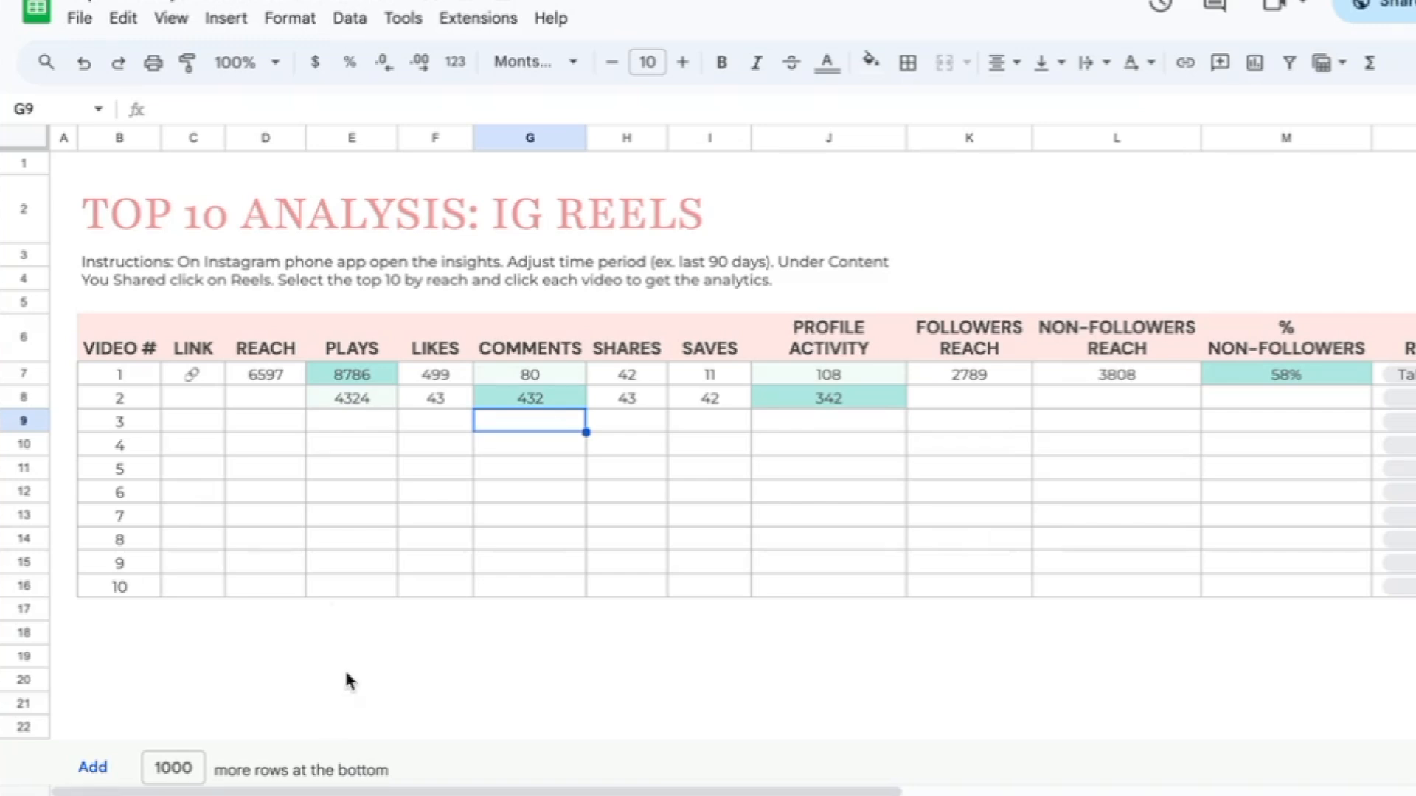
Look over the Top 10 Dashboard sheet, then return to the IG Reels analysis and review the video numbers in B7:B16.
{"action": "left_click", "coordinate": [313, 795]}
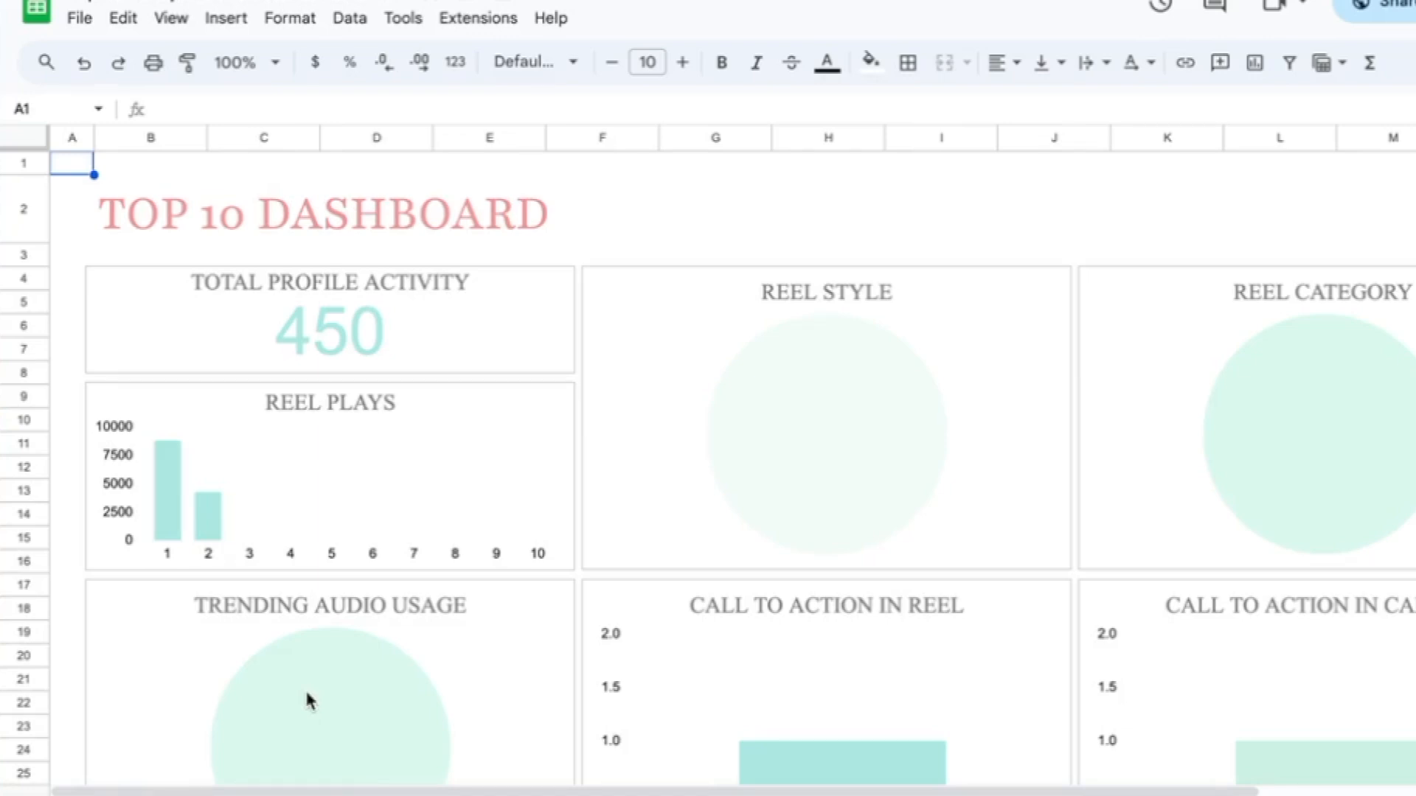
{"action": "left_click", "coordinate": [310, 795]}
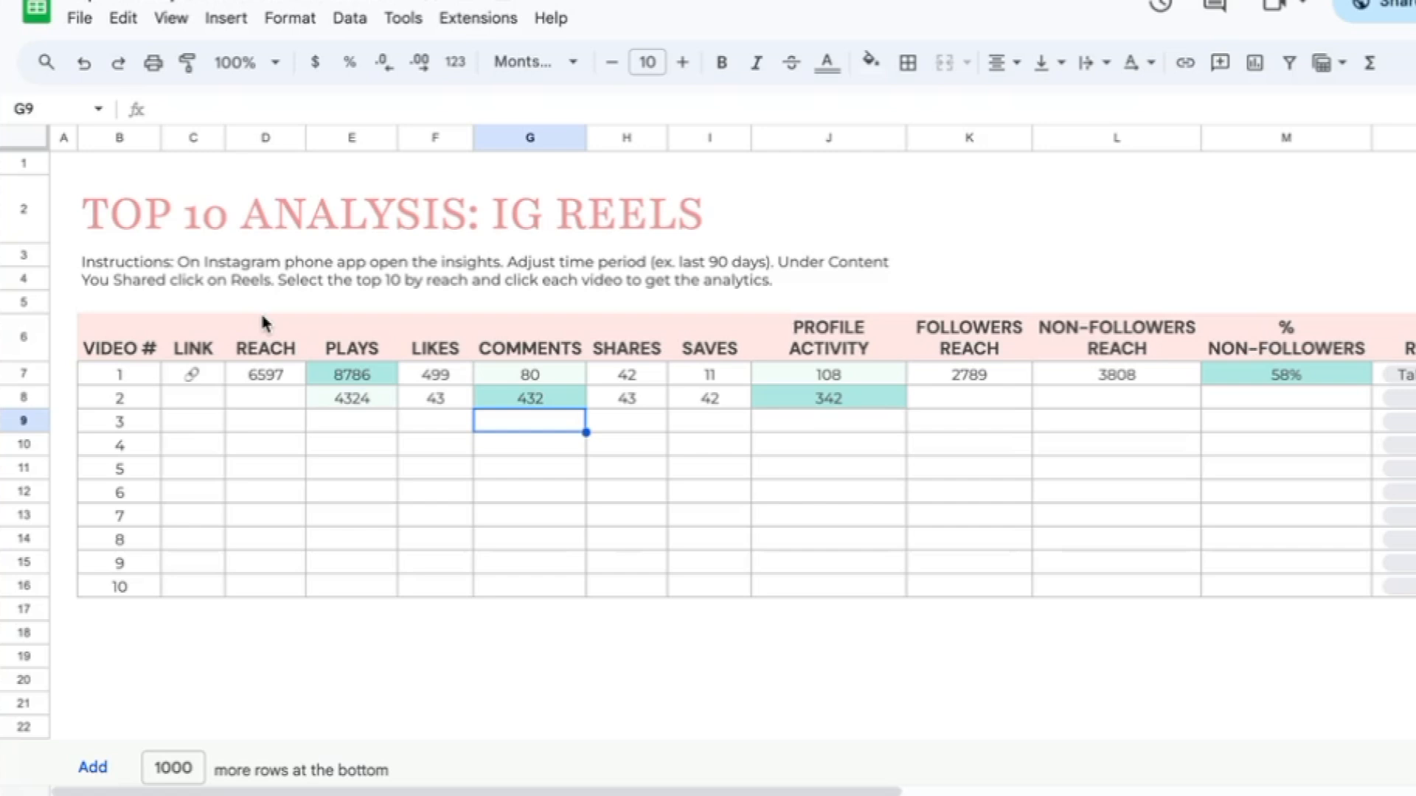
{"action": "left_click_drag", "start_coordinate": [118, 376], "coordinate": [117, 588]}
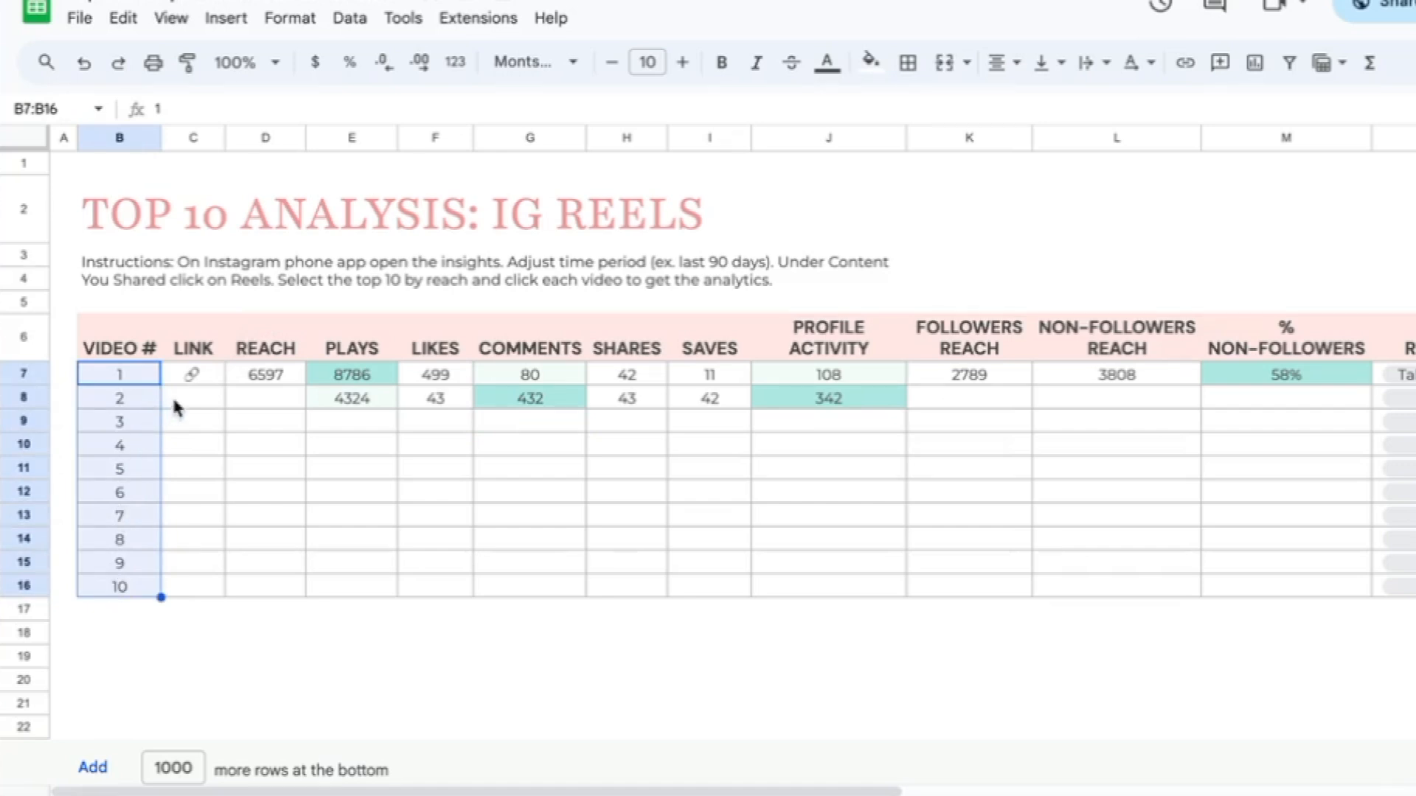
Open link insertion for the first video's link cell to view its options, leaving the link unchanged.
{"action": "left_click", "coordinate": [197, 376]}
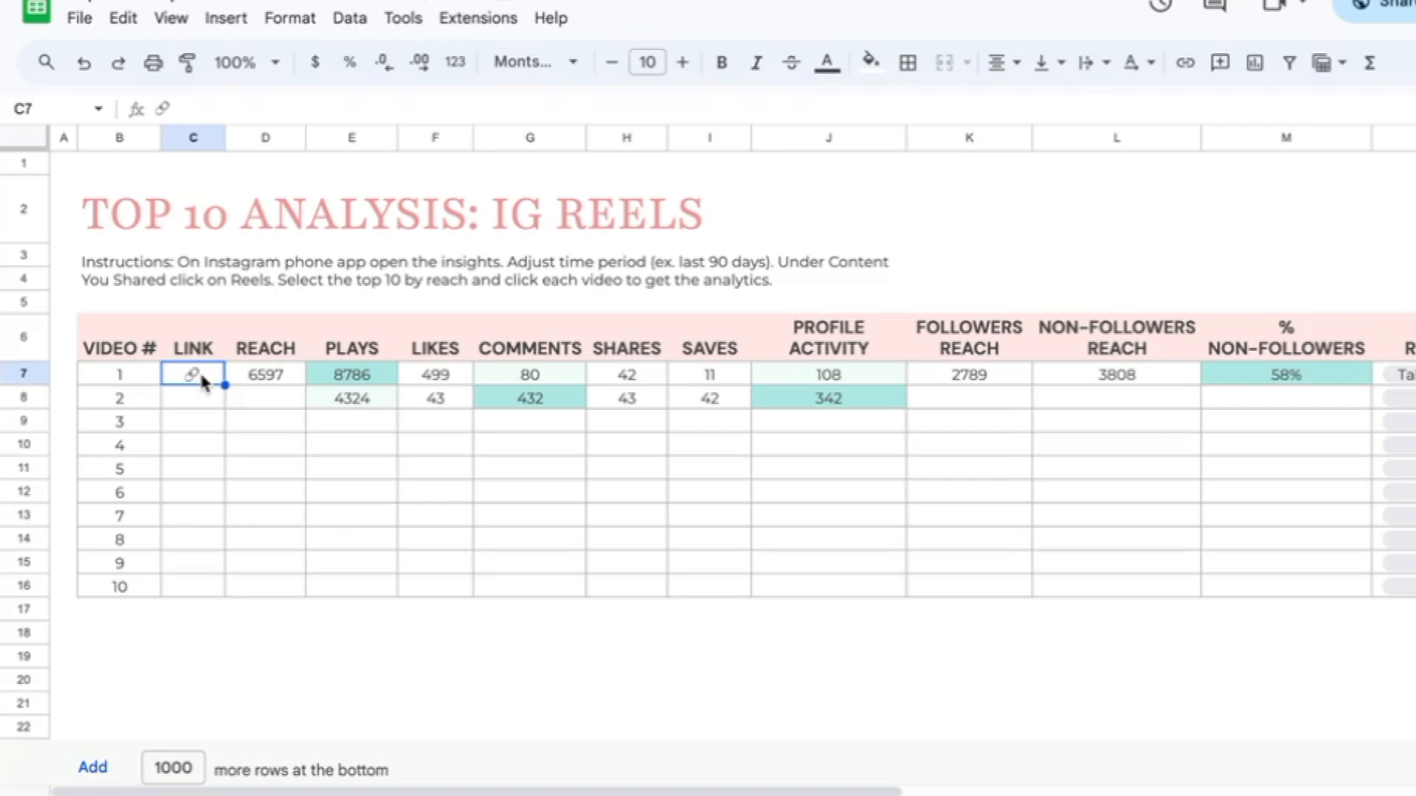
{"action": "right_click", "coordinate": [203, 377]}
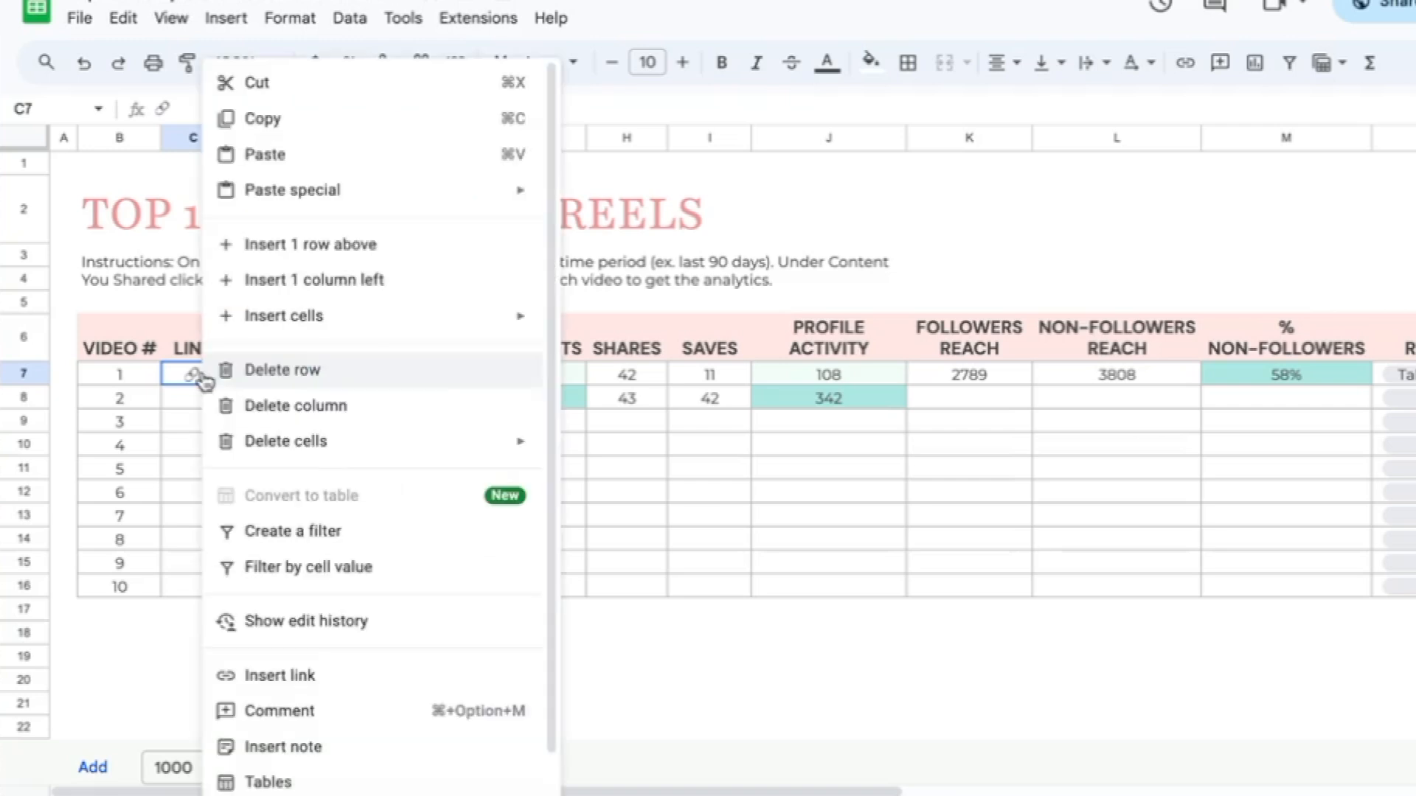
{"action": "left_click", "coordinate": [297, 680]}
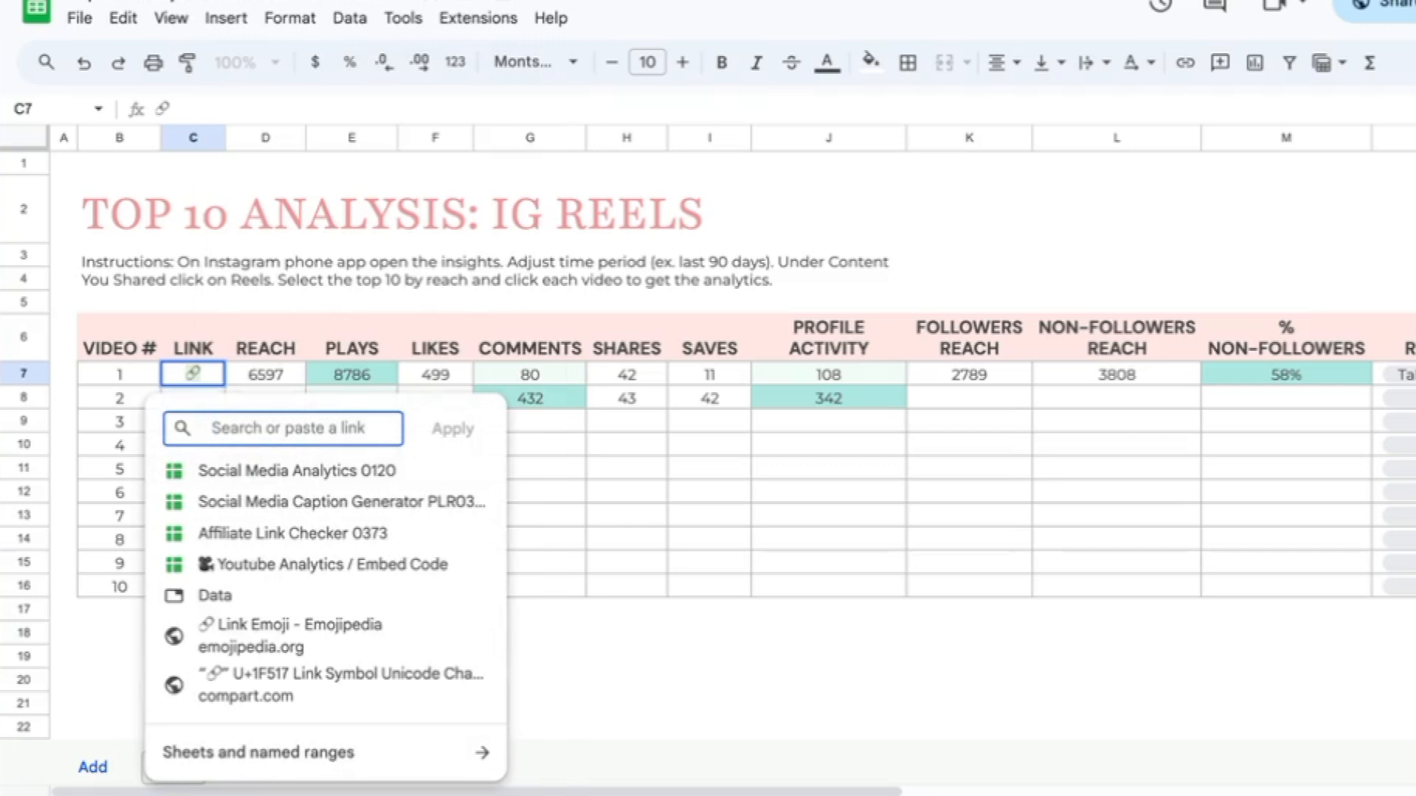
{"action": "left_click", "coordinate": [540, 445]}
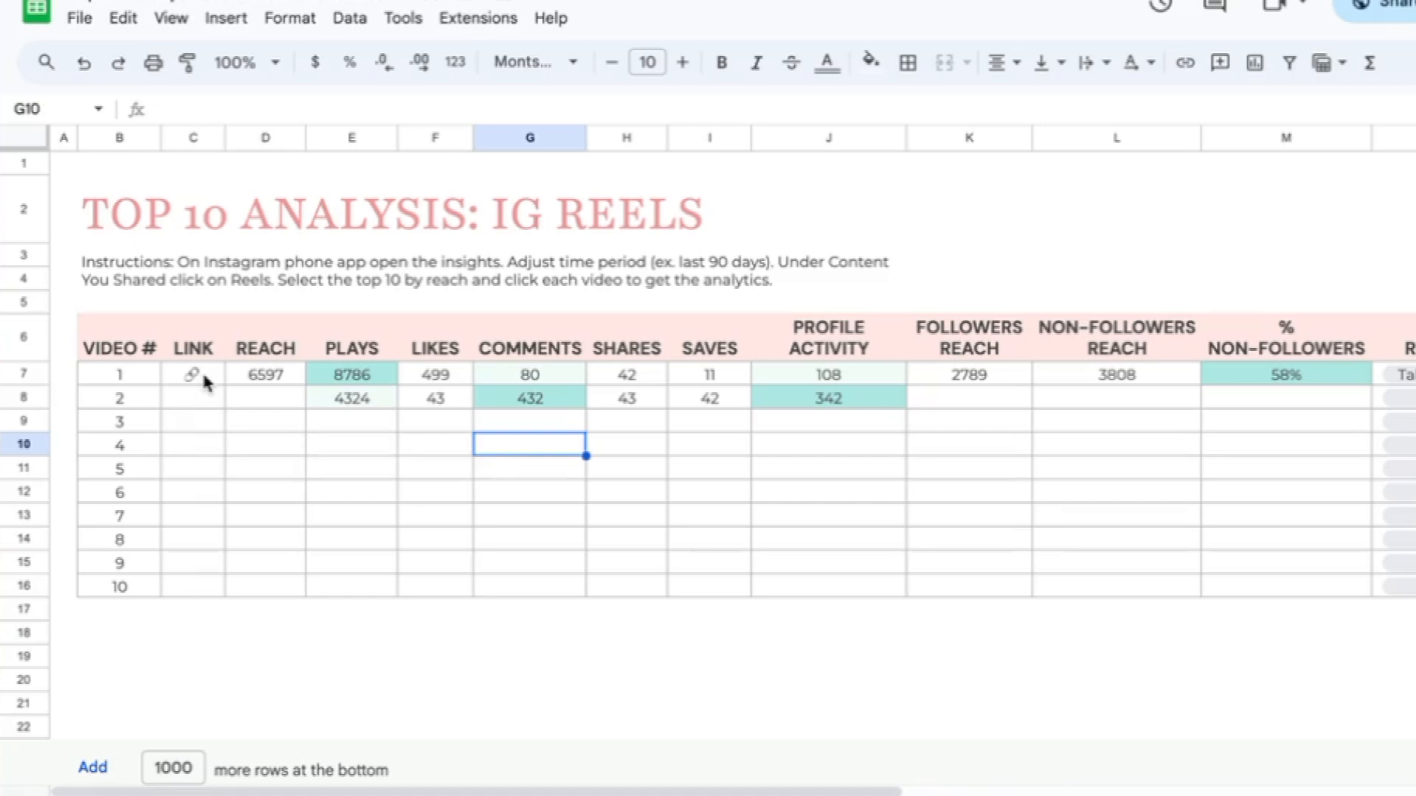
Inspect the first video's reach and plays cells and the % non-followers formula range M7:M16.
{"action": "left_click", "coordinate": [267, 380]}
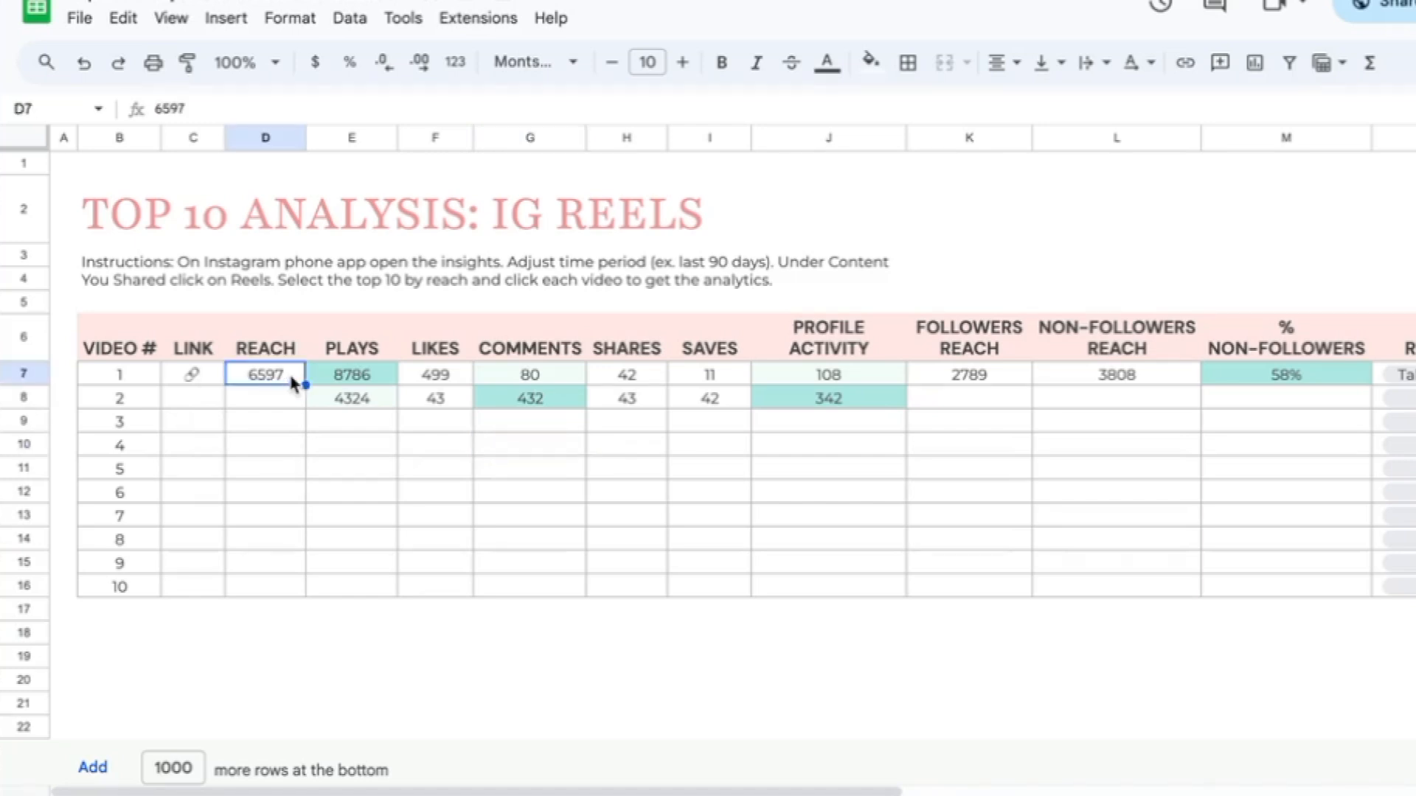
{"action": "left_click", "coordinate": [361, 378]}
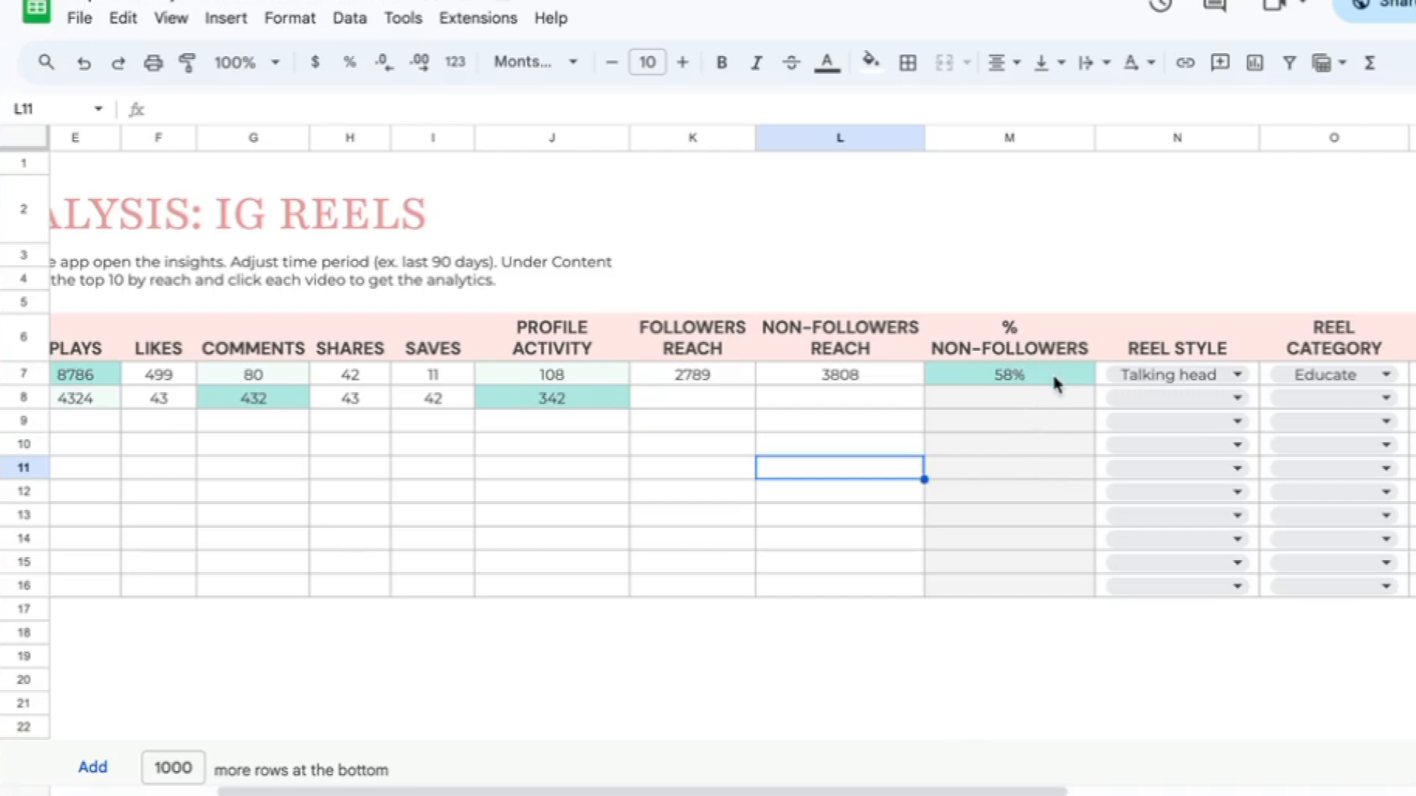
{"action": "left_click_drag", "start_coordinate": [1045, 379], "coordinate": [1041, 600]}
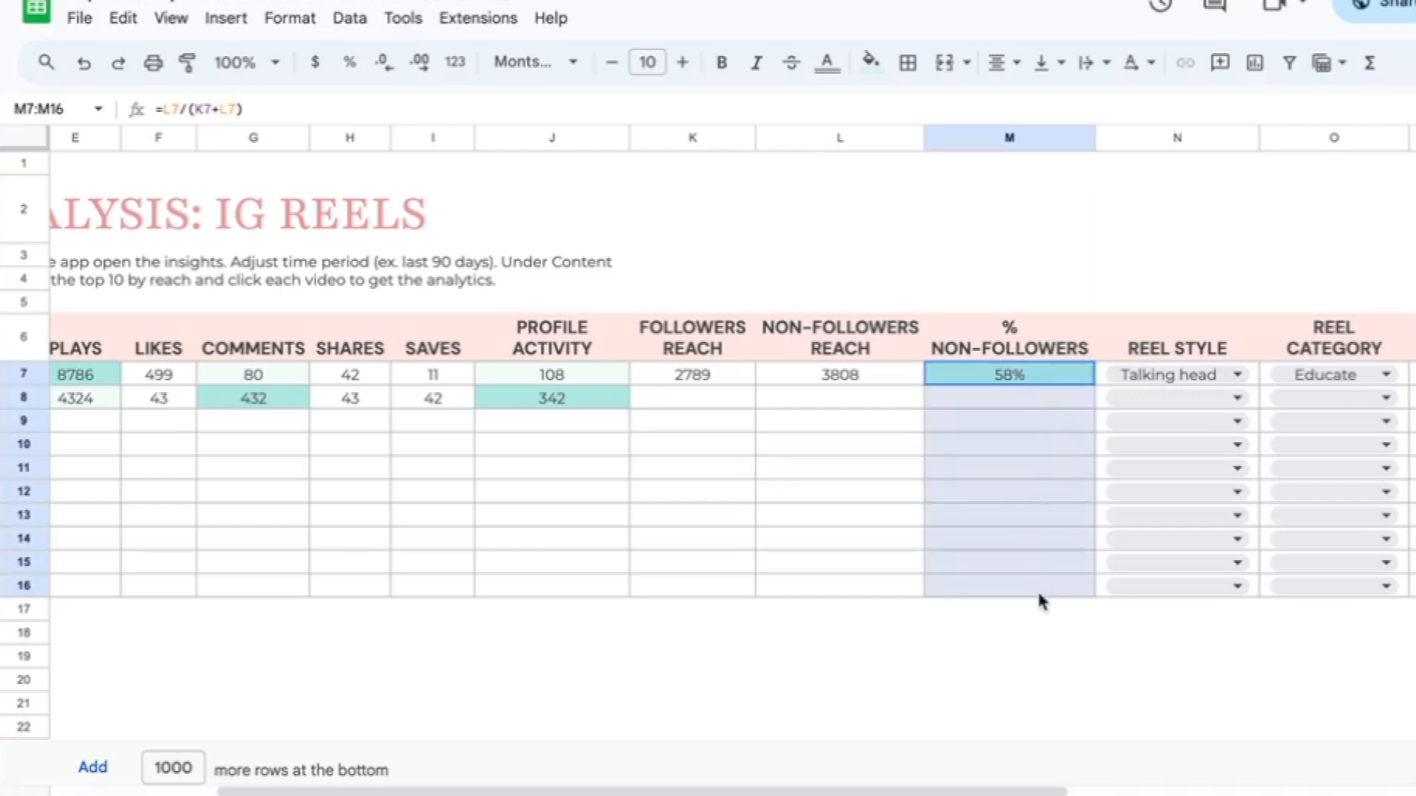
{"action": "left_click", "coordinate": [1037, 495]}
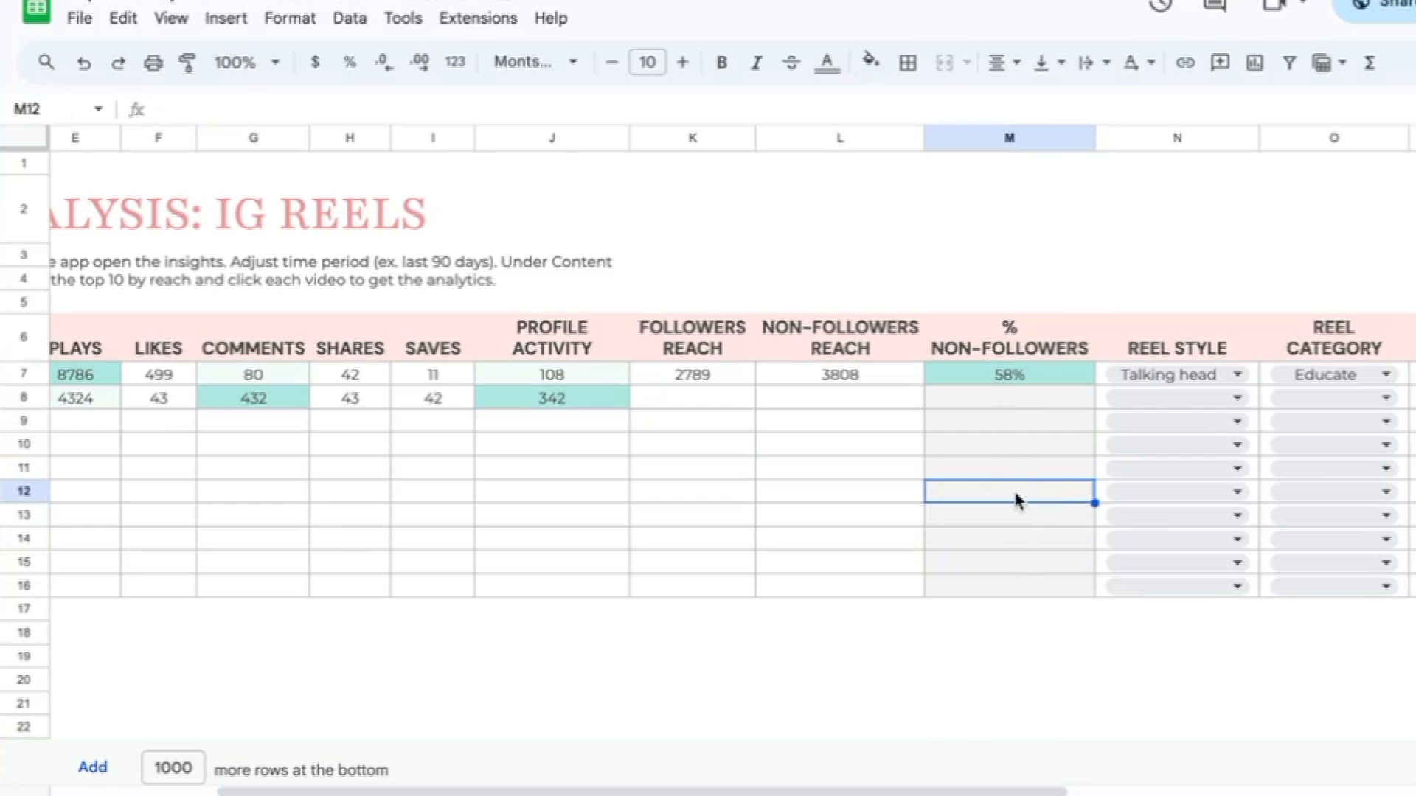
Review the dropdown choices for reel style, reel category and trending audio in the first video's row.
{"action": "scroll", "coordinate": [1015, 500], "scroll_direction": "right", "scroll_amount": 5}
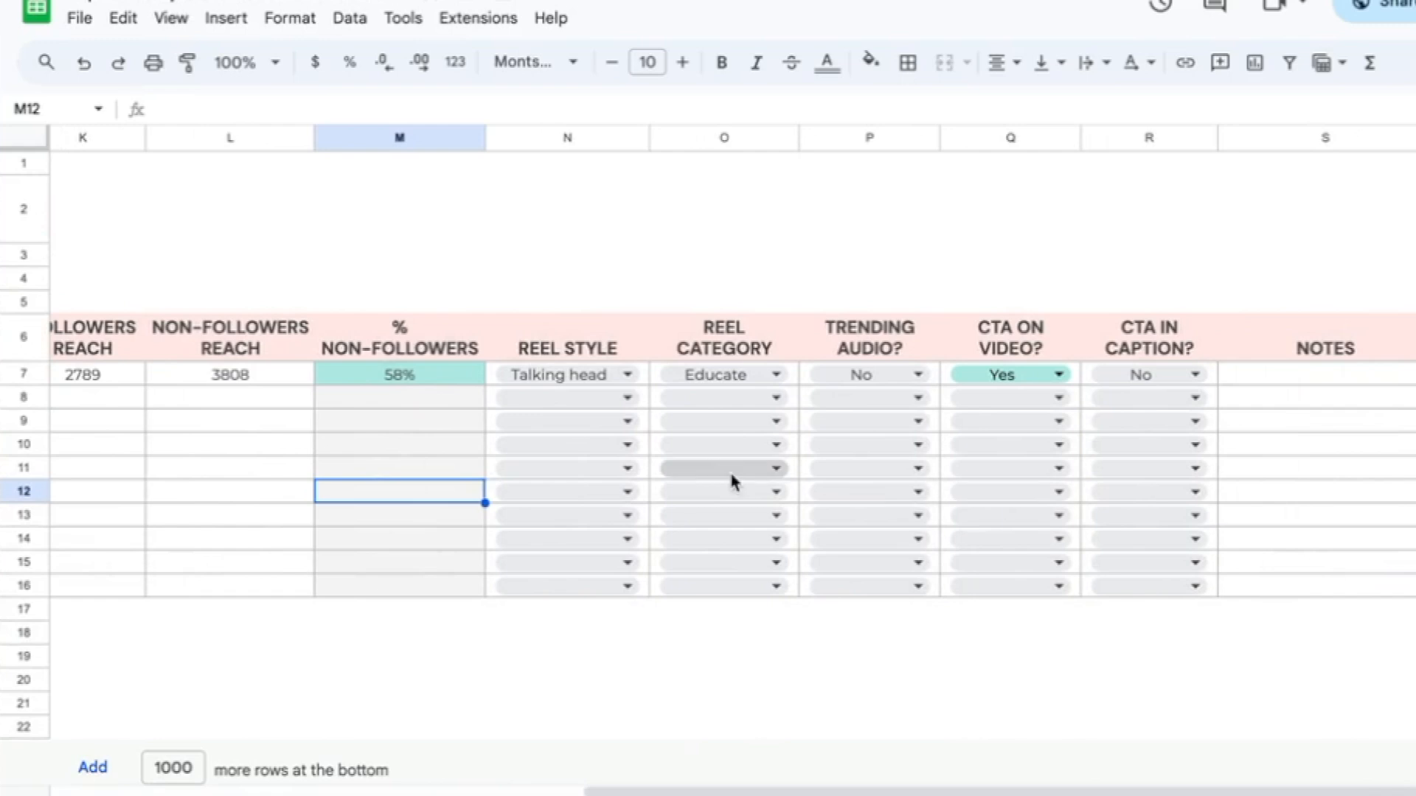
{"action": "left_click", "coordinate": [629, 373]}
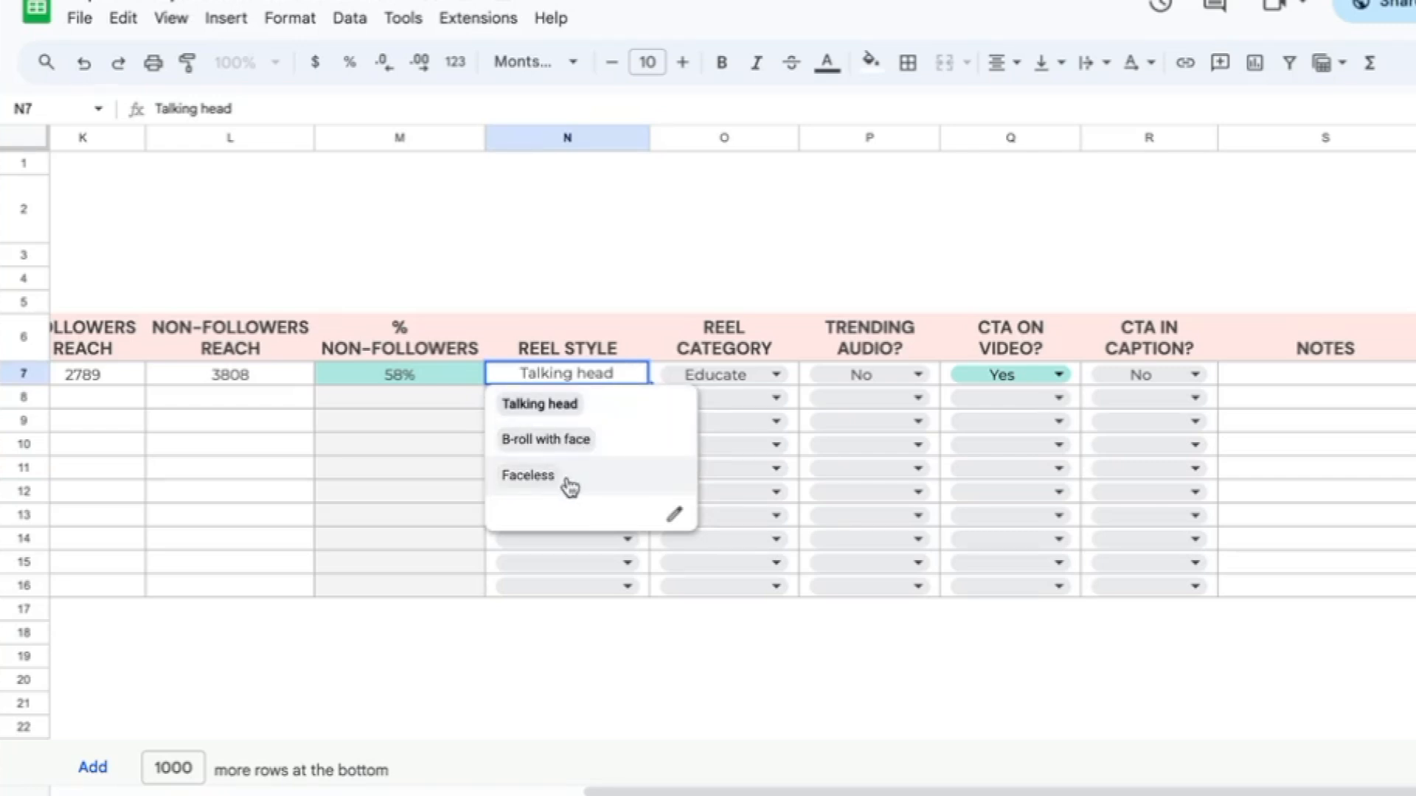
{"action": "left_click", "coordinate": [706, 353]}
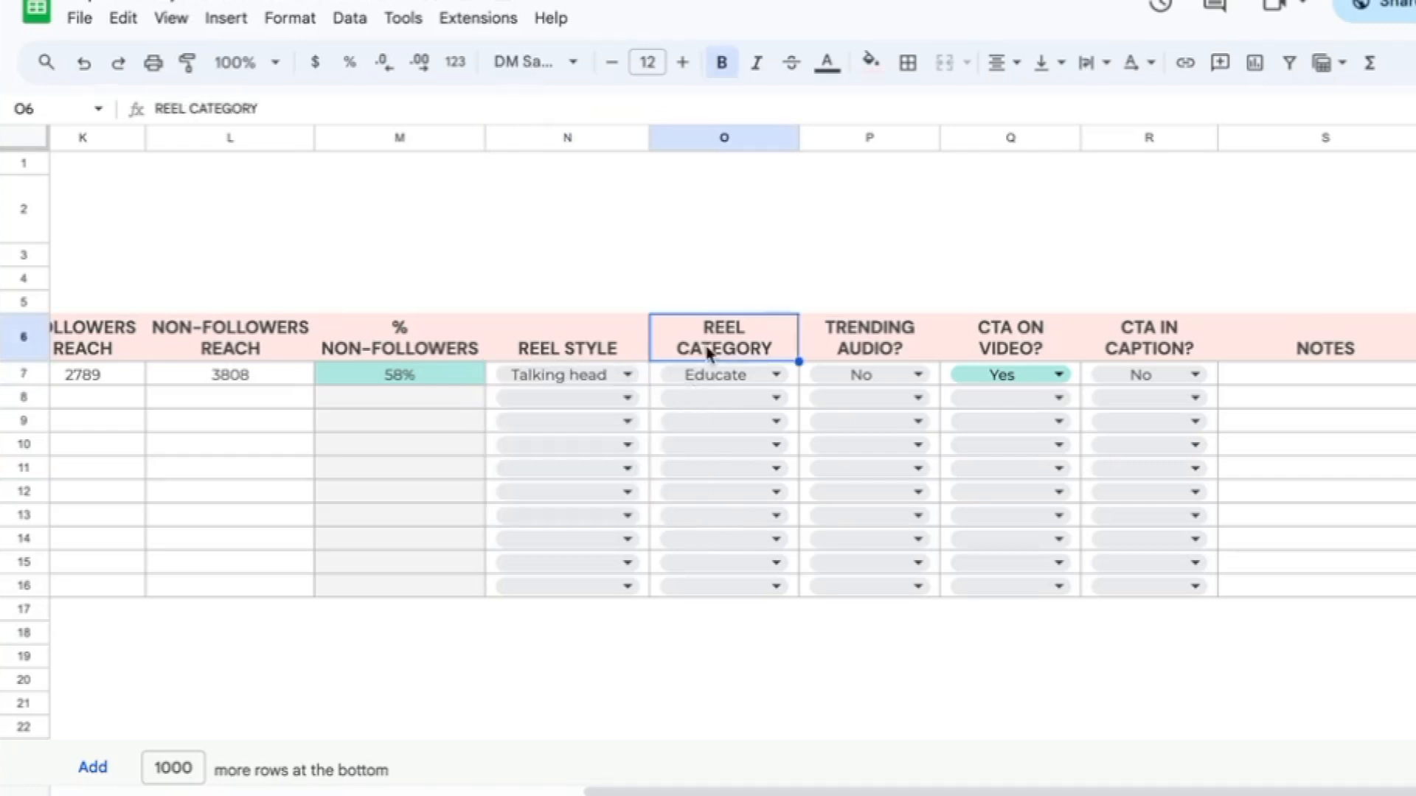
{"action": "left_click", "coordinate": [781, 378]}
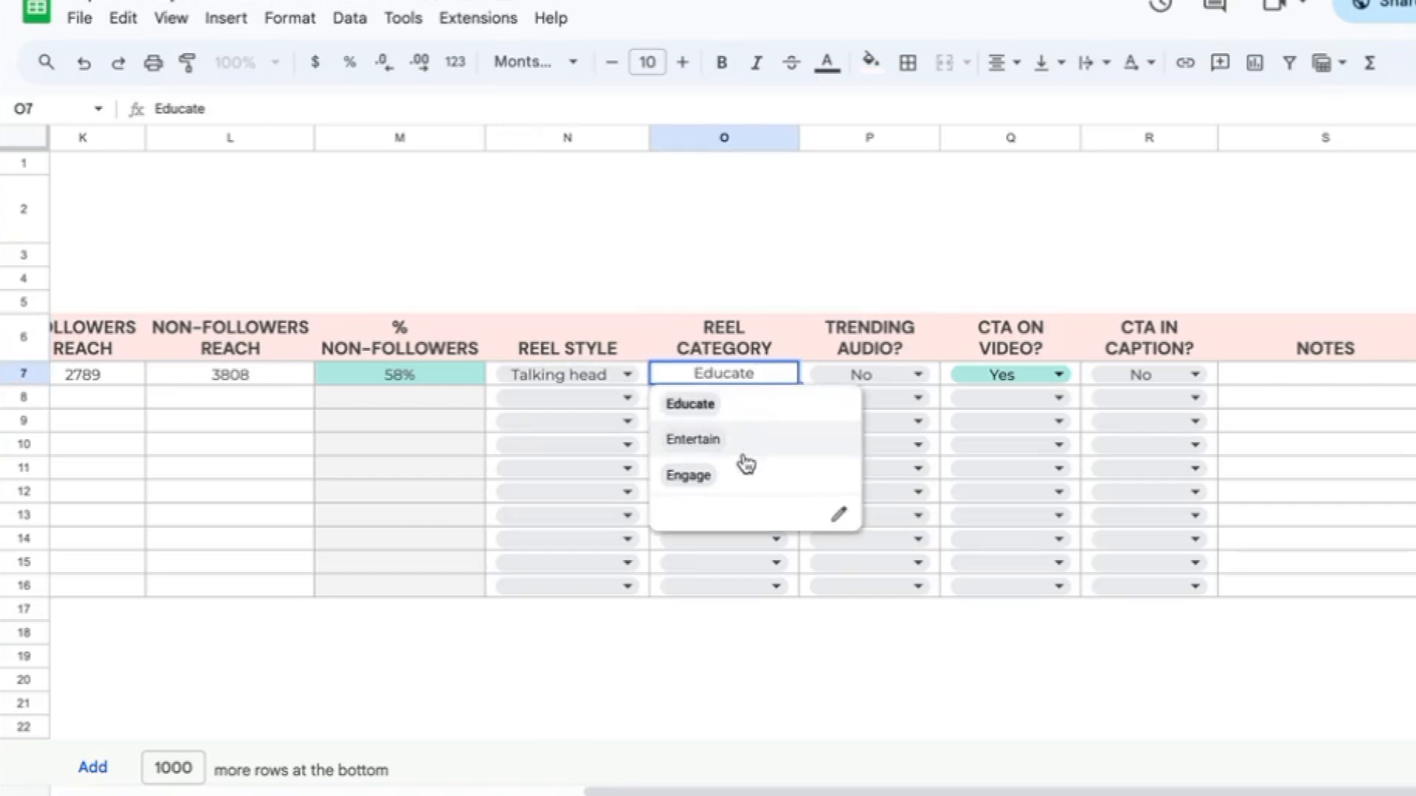
{"action": "left_click", "coordinate": [833, 348]}
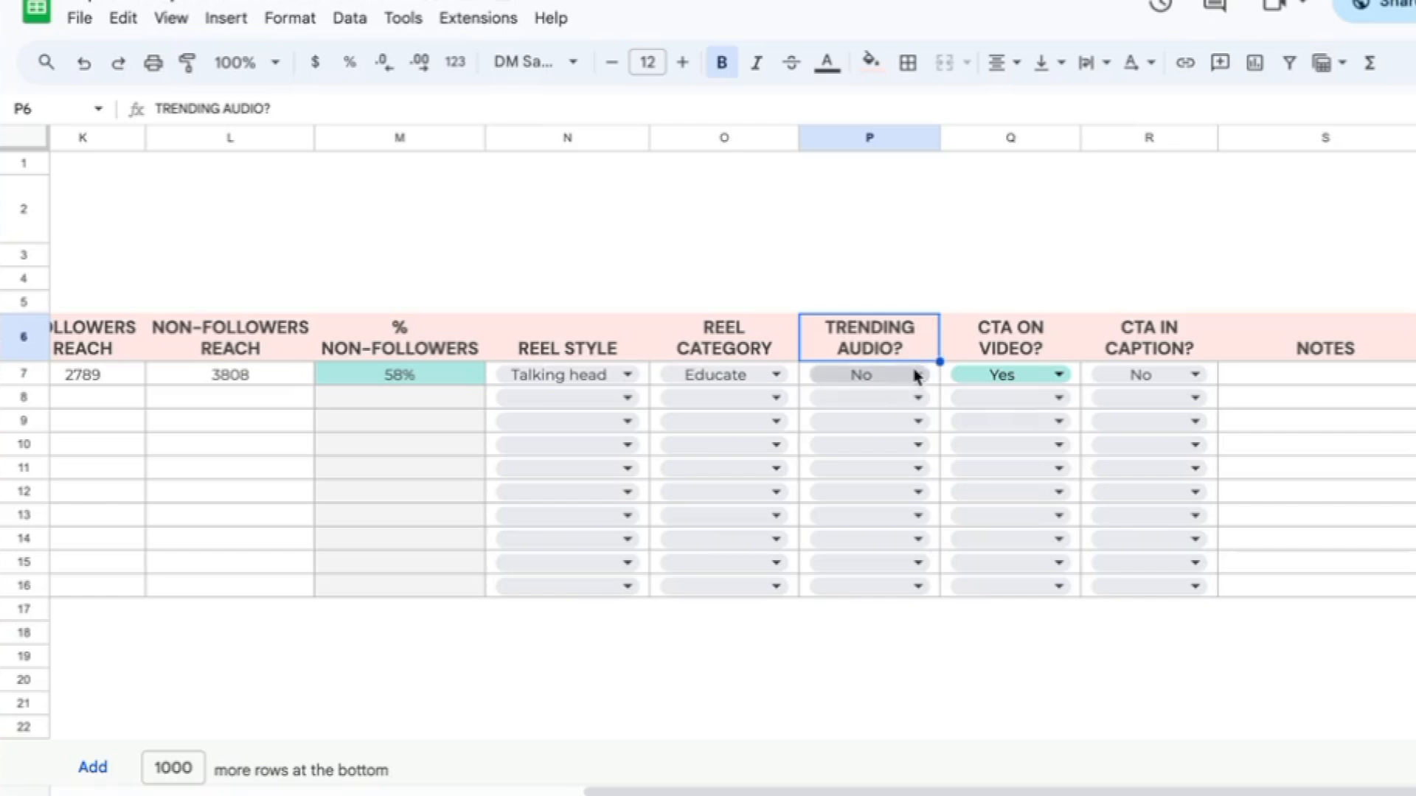
{"action": "left_click", "coordinate": [918, 376]}
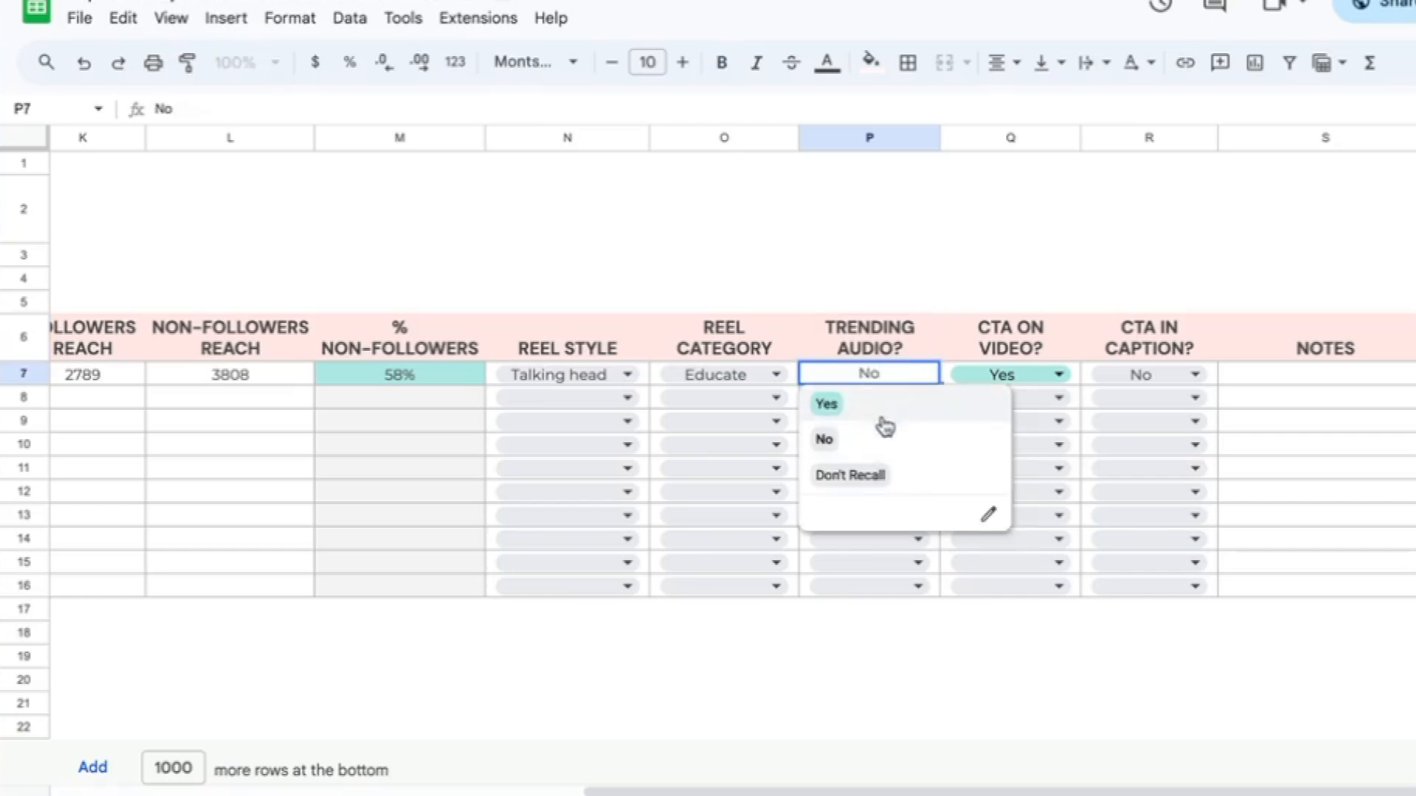
Review the dropdown choices for CTA on video and CTA in caption, plus the notes cell, for the first video.
{"action": "left_click", "coordinate": [1067, 353]}
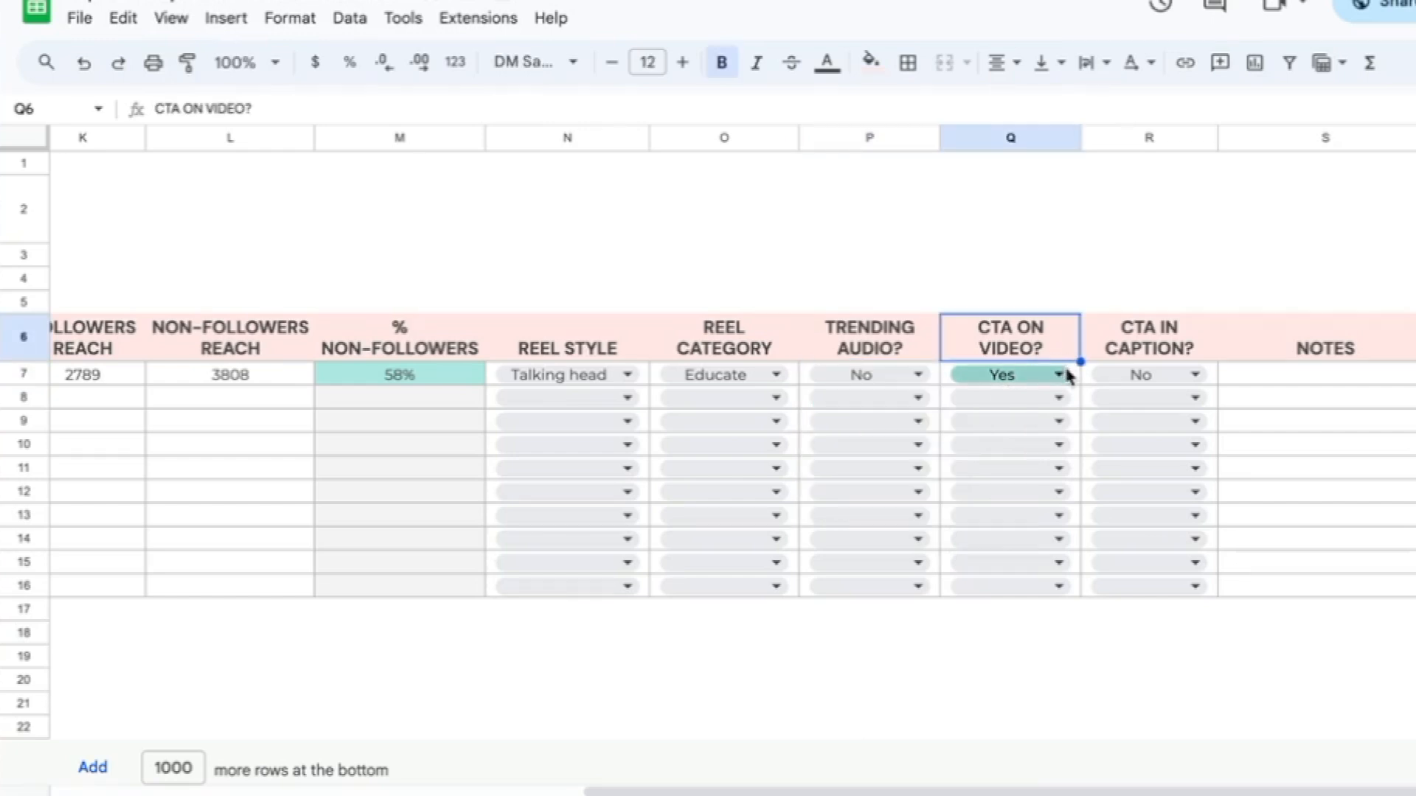
{"action": "left_click", "coordinate": [1062, 372]}
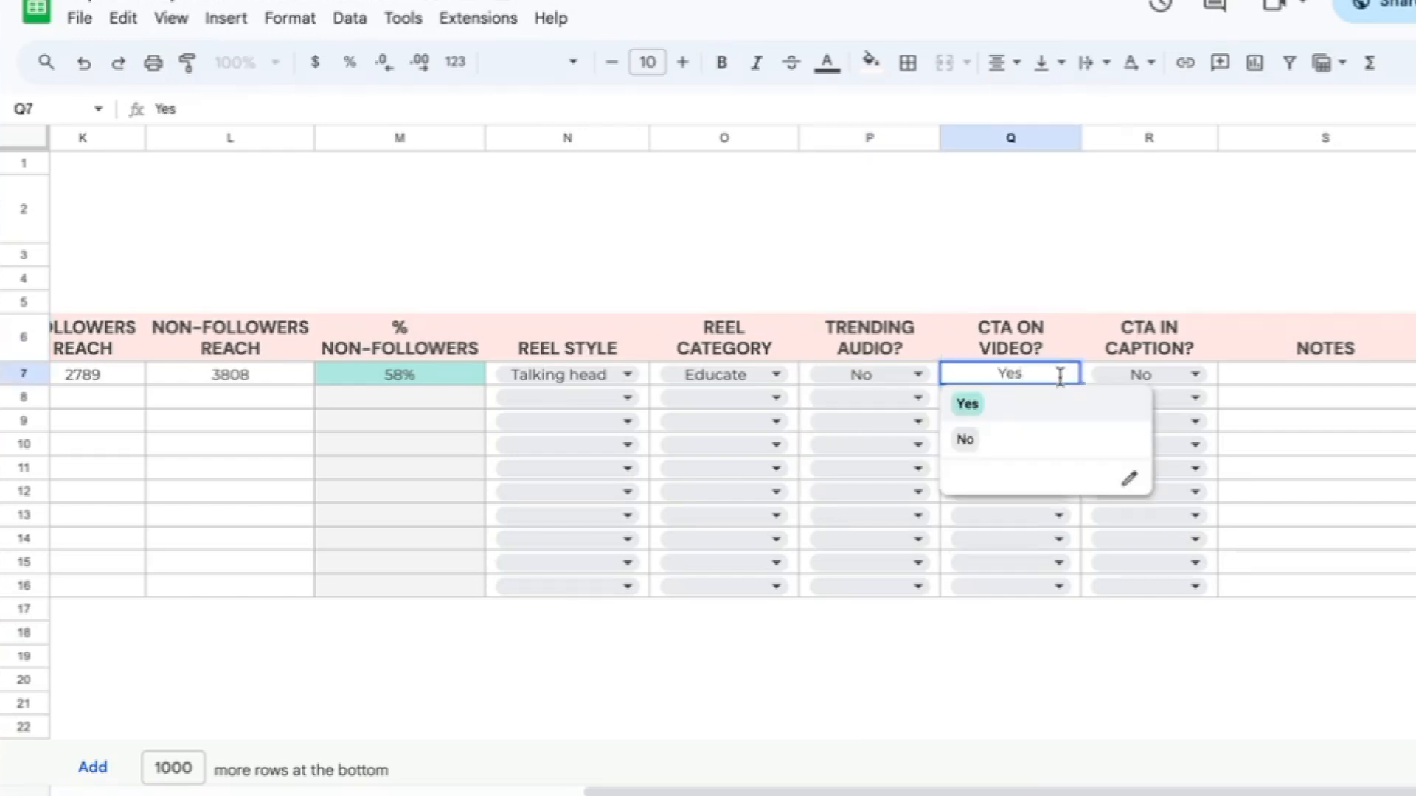
{"action": "left_click", "coordinate": [1108, 346]}
{"action": "left_click", "coordinate": [1193, 374]}
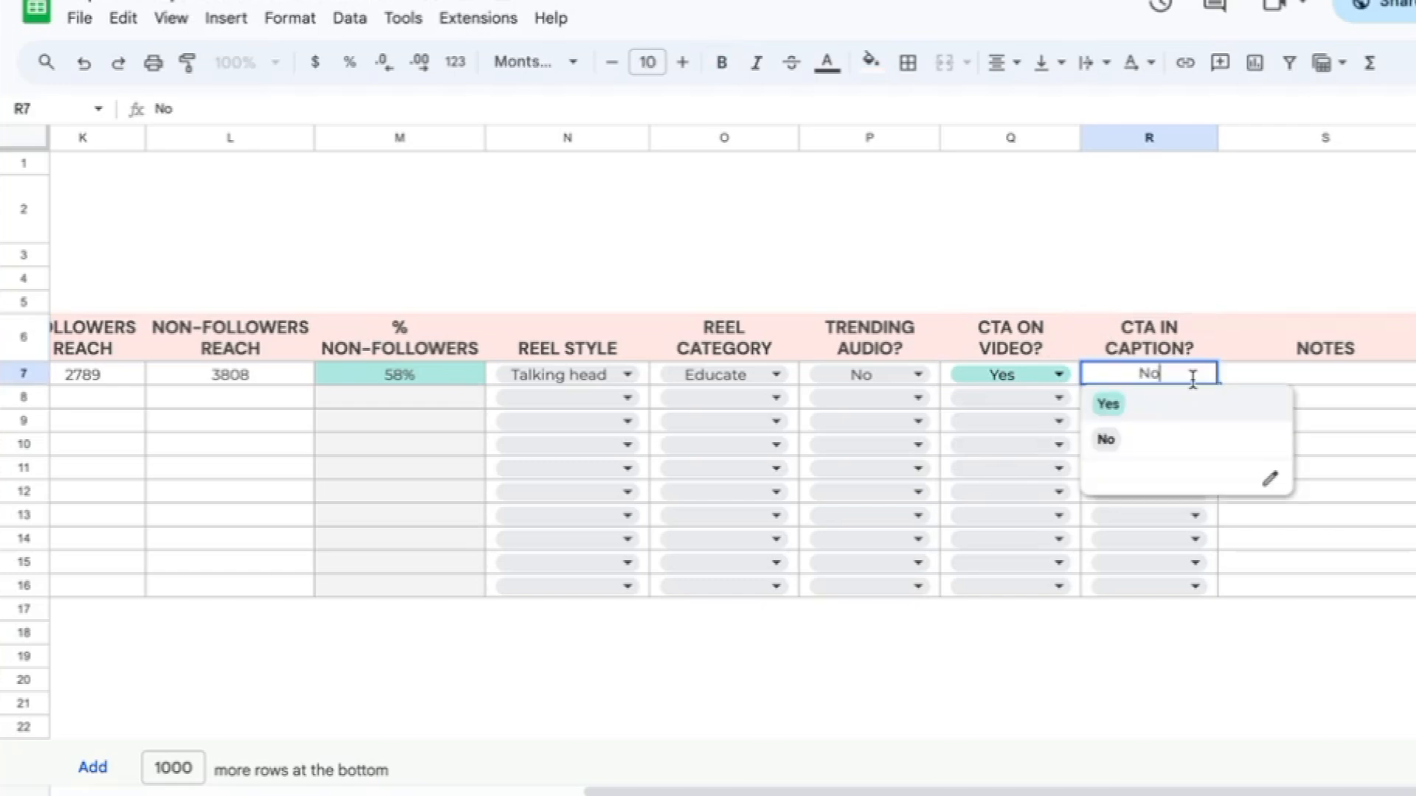
{"action": "left_click", "coordinate": [1255, 377]}
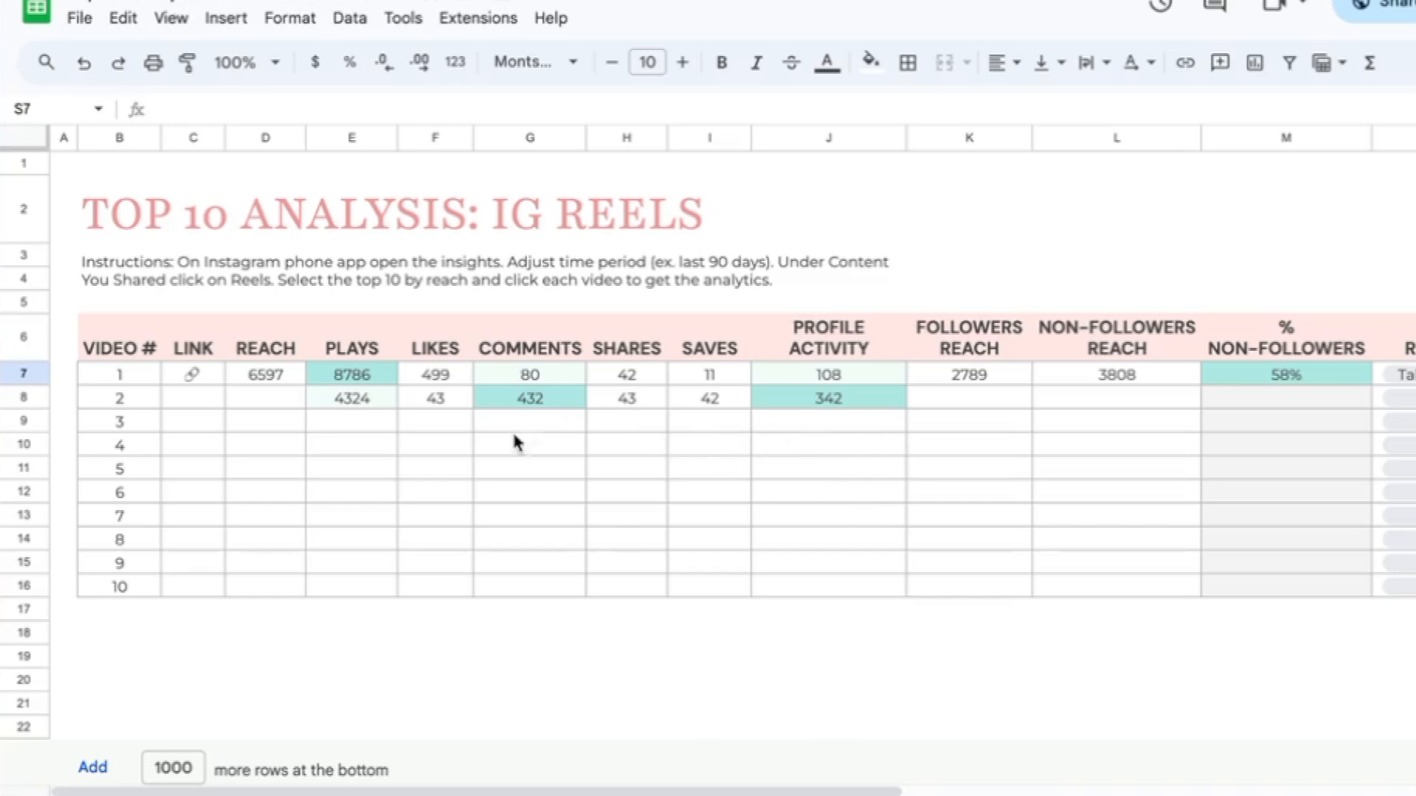
Enter 100000 plays and 2 comments for video 3.
{"action": "left_click", "coordinate": [350, 424]}
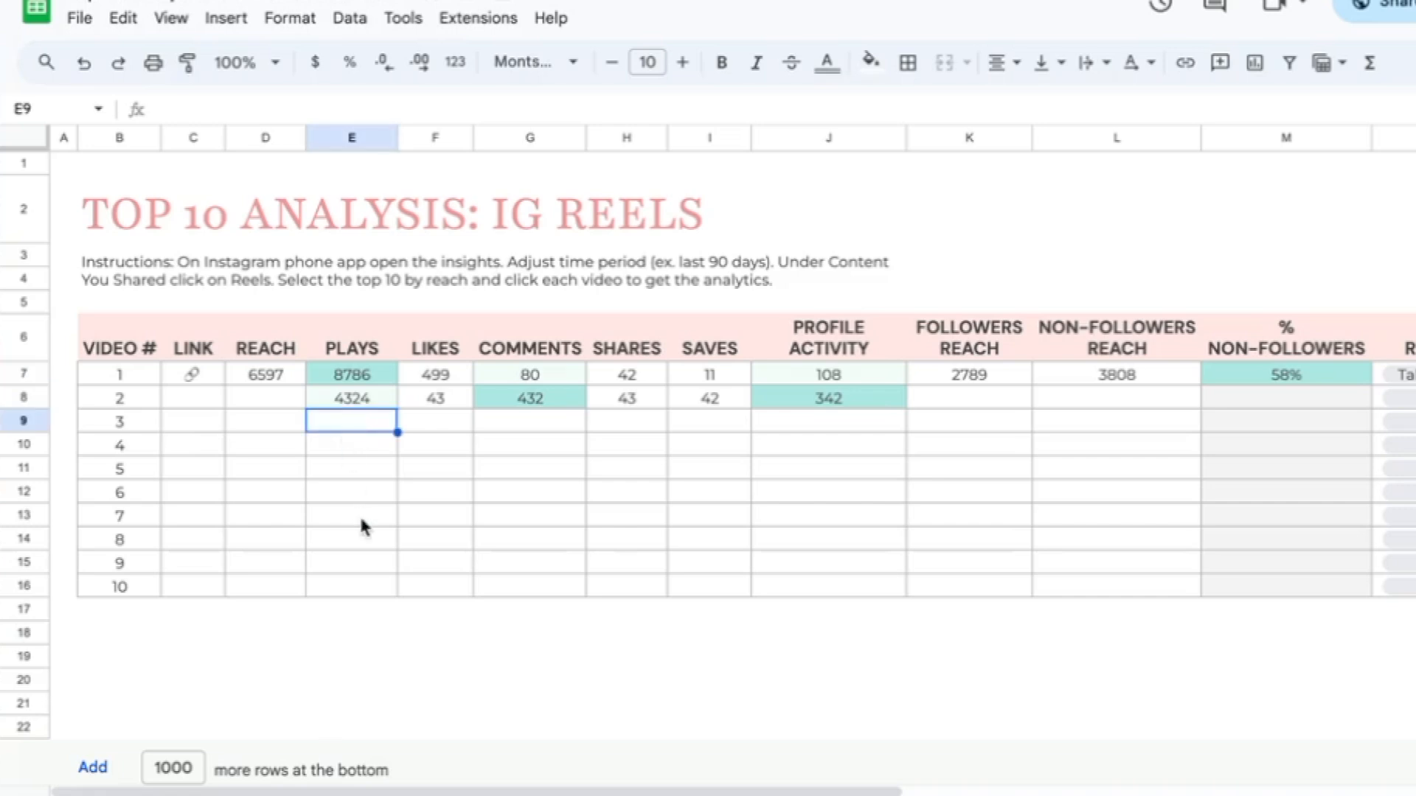
{"action": "type", "text": "100000"}
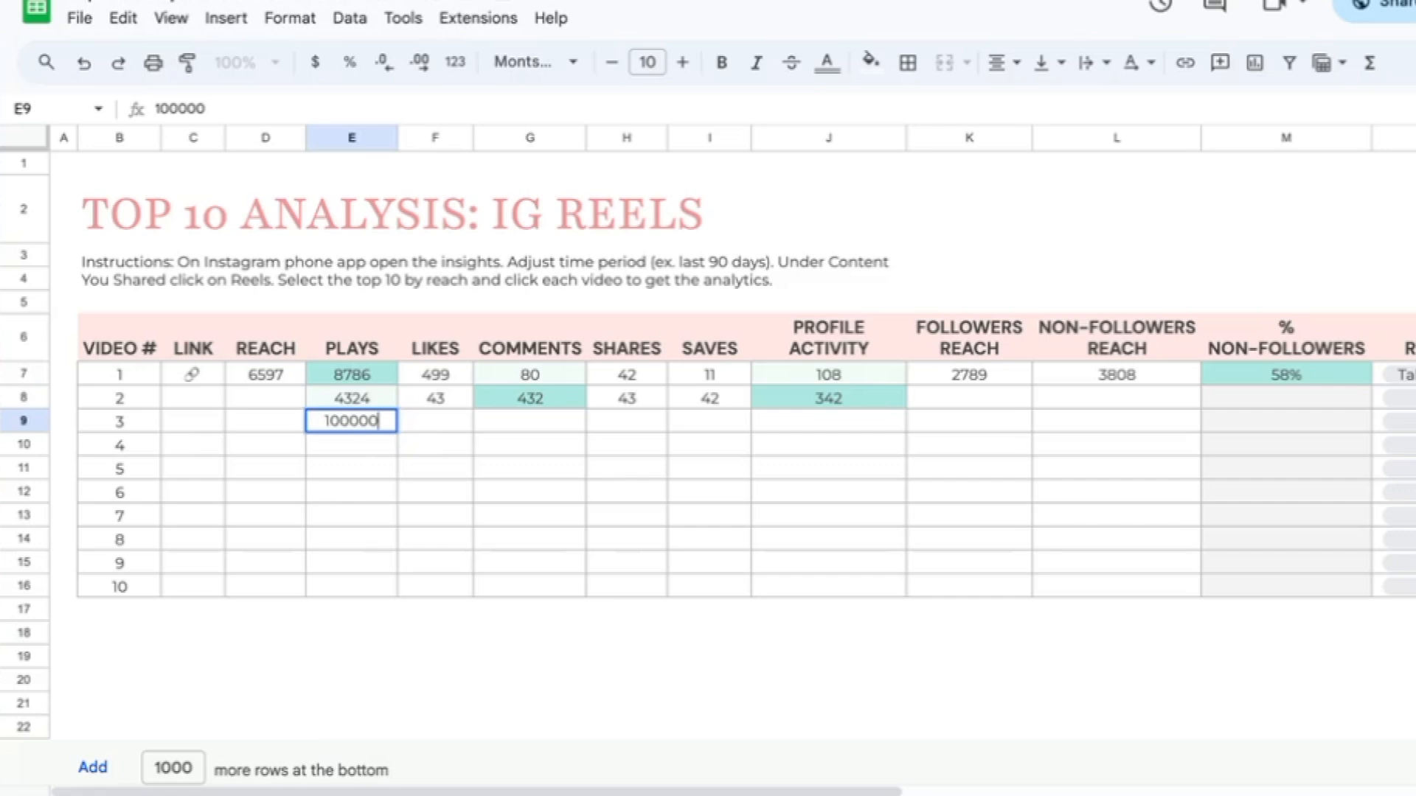
{"action": "key", "text": "Return"}
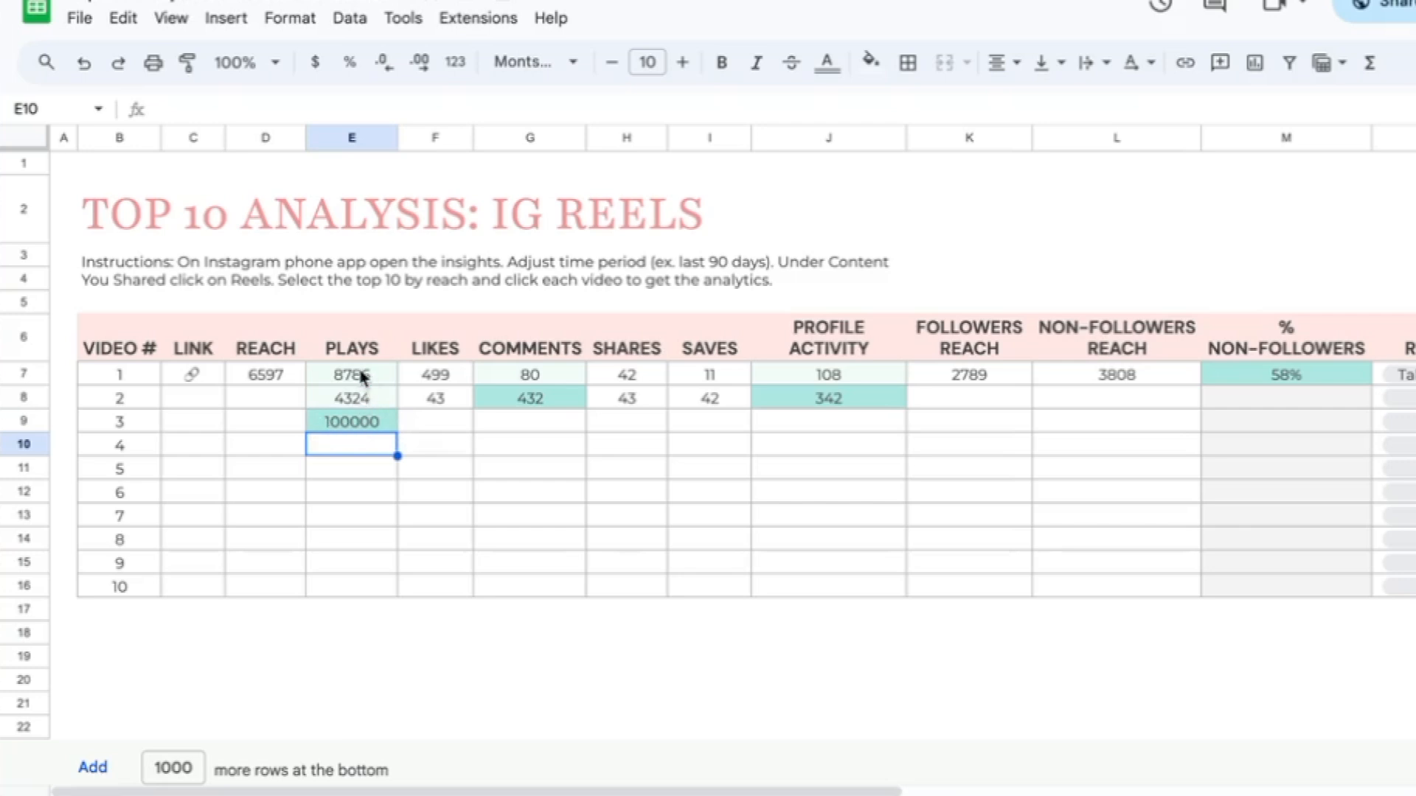
{"action": "left_click", "coordinate": [528, 422]}
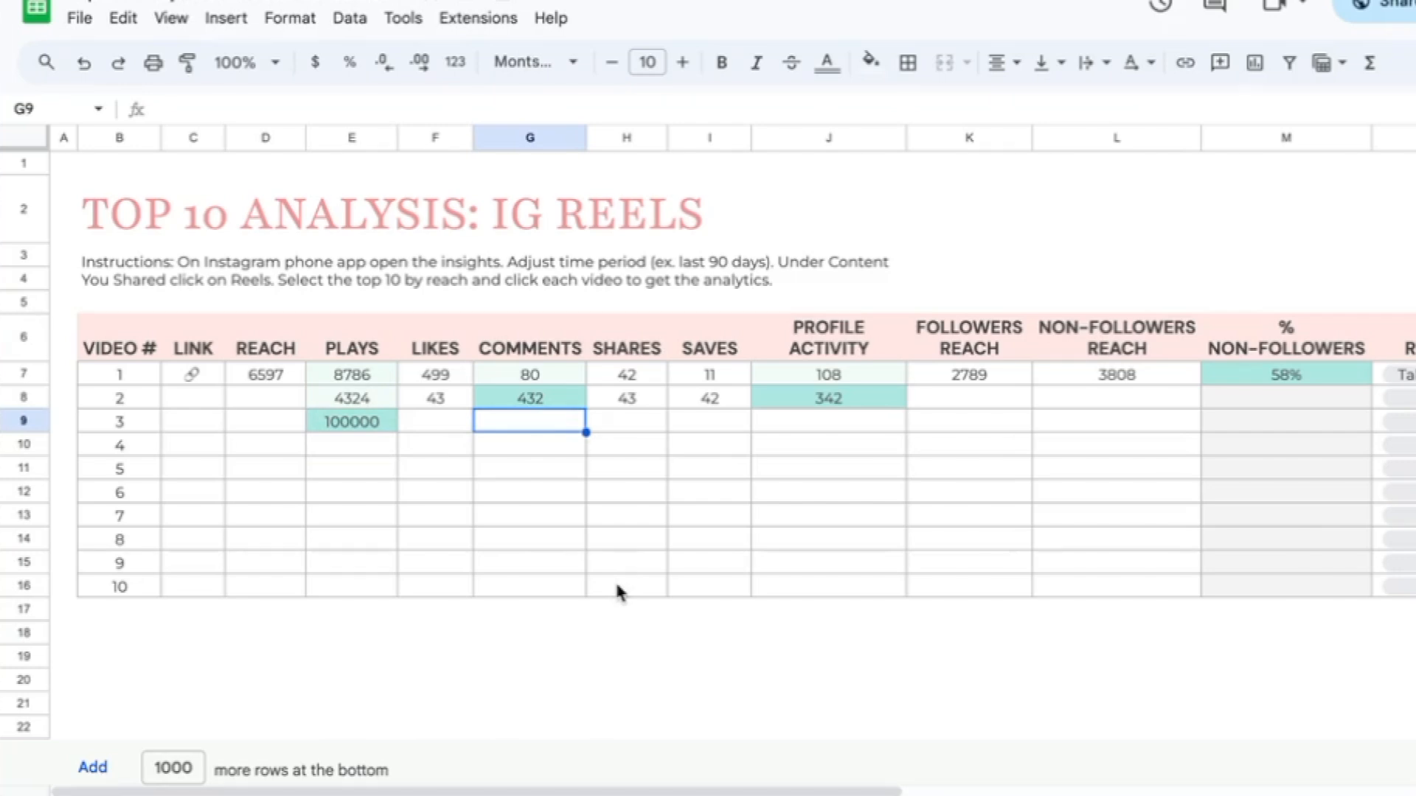
{"action": "type", "text": "2"}
{"action": "key", "text": "Return"}
Try sample comment counts of 10000, 8000 and 3000 for videos 4, 5 and 6.
{"action": "type", "text": "10000"}
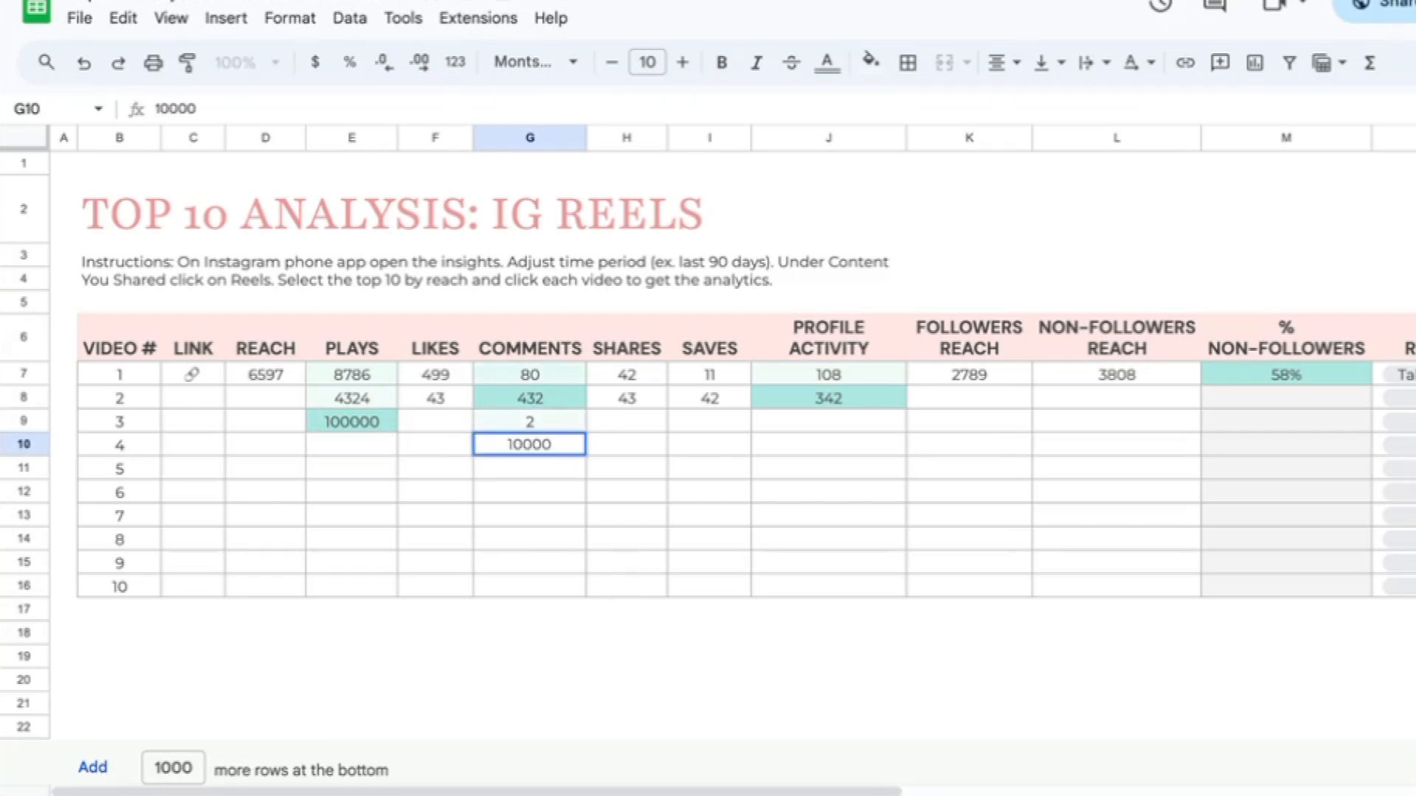
{"action": "key", "text": "Return"}
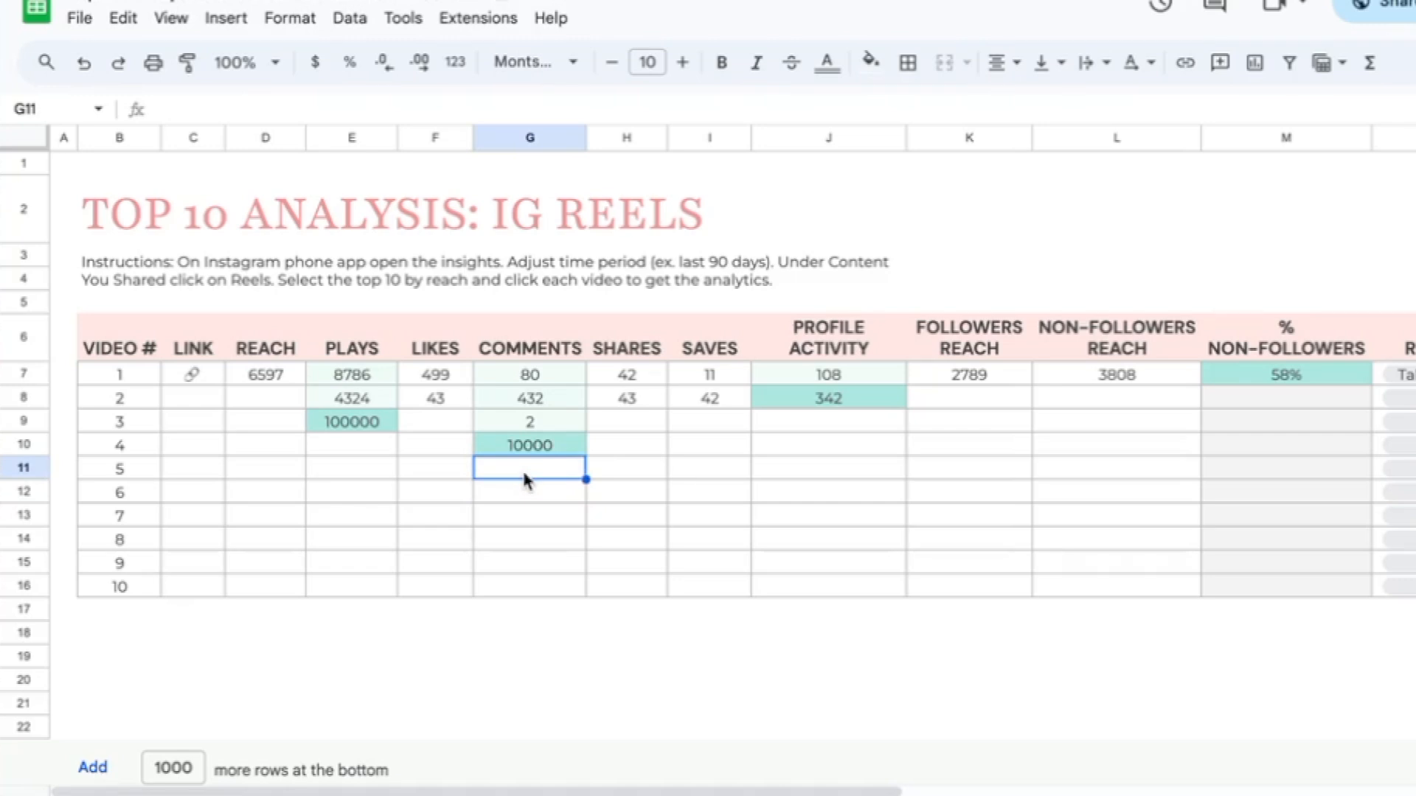
{"action": "type", "text": "800"}
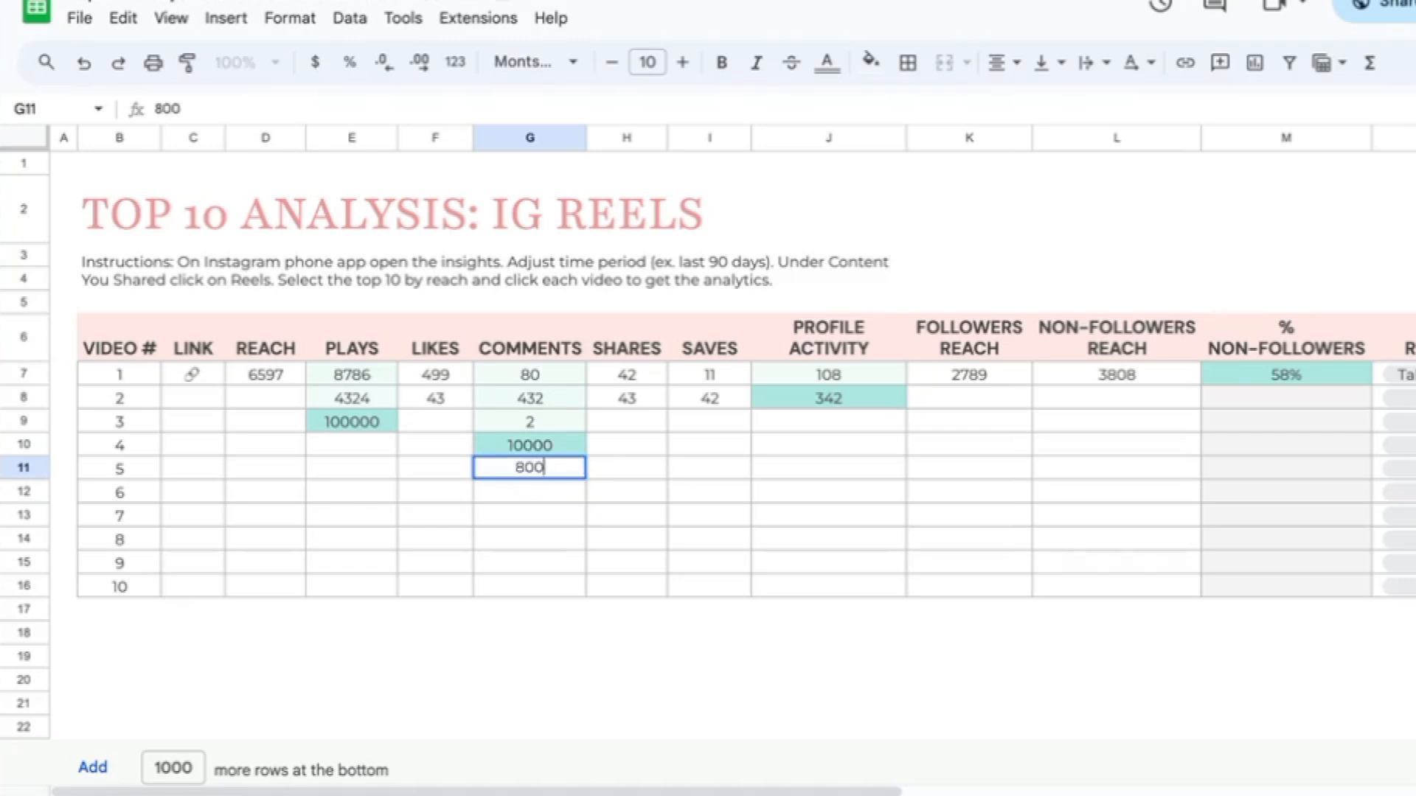
{"action": "type", "text": "0"}
{"action": "key", "text": "Return"}
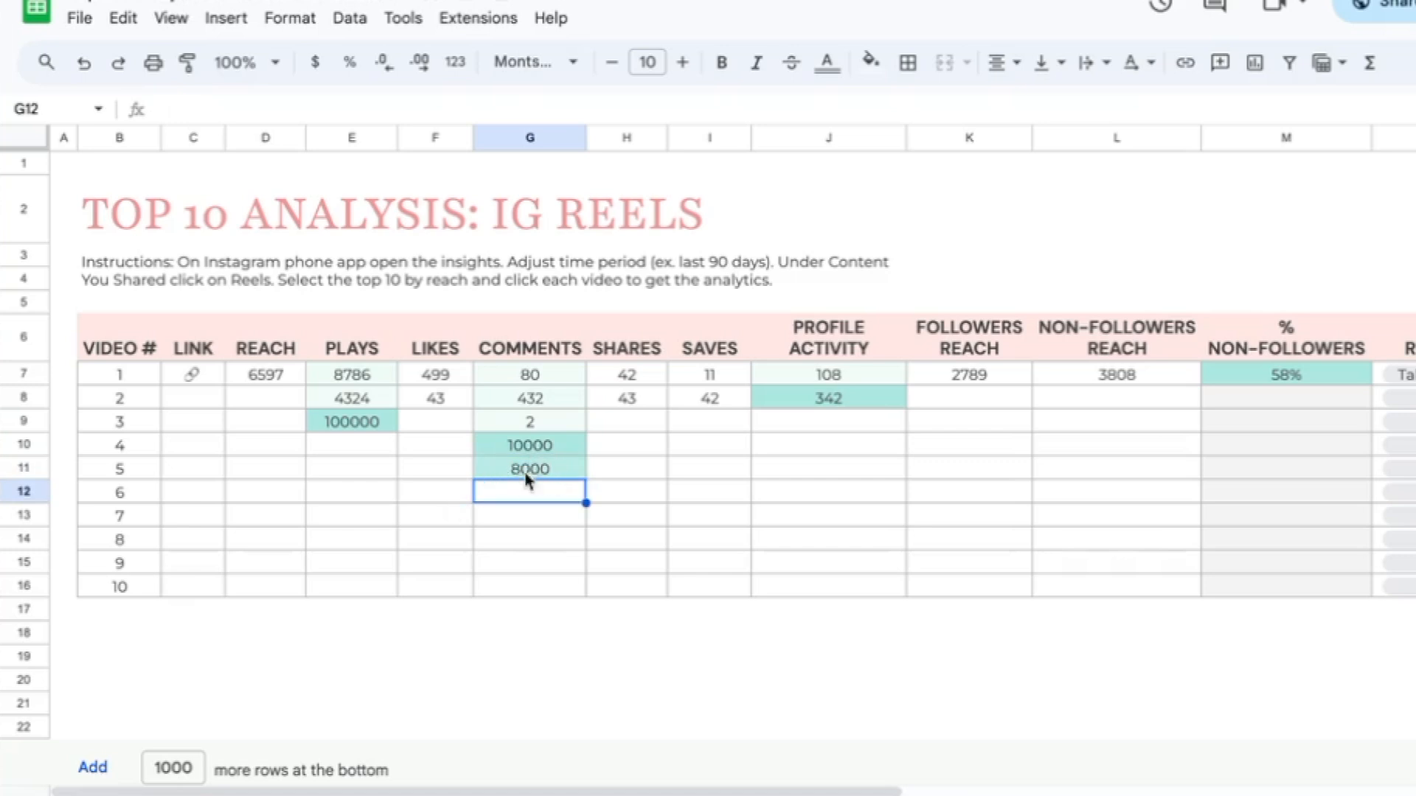
{"action": "type", "text": "3000"}
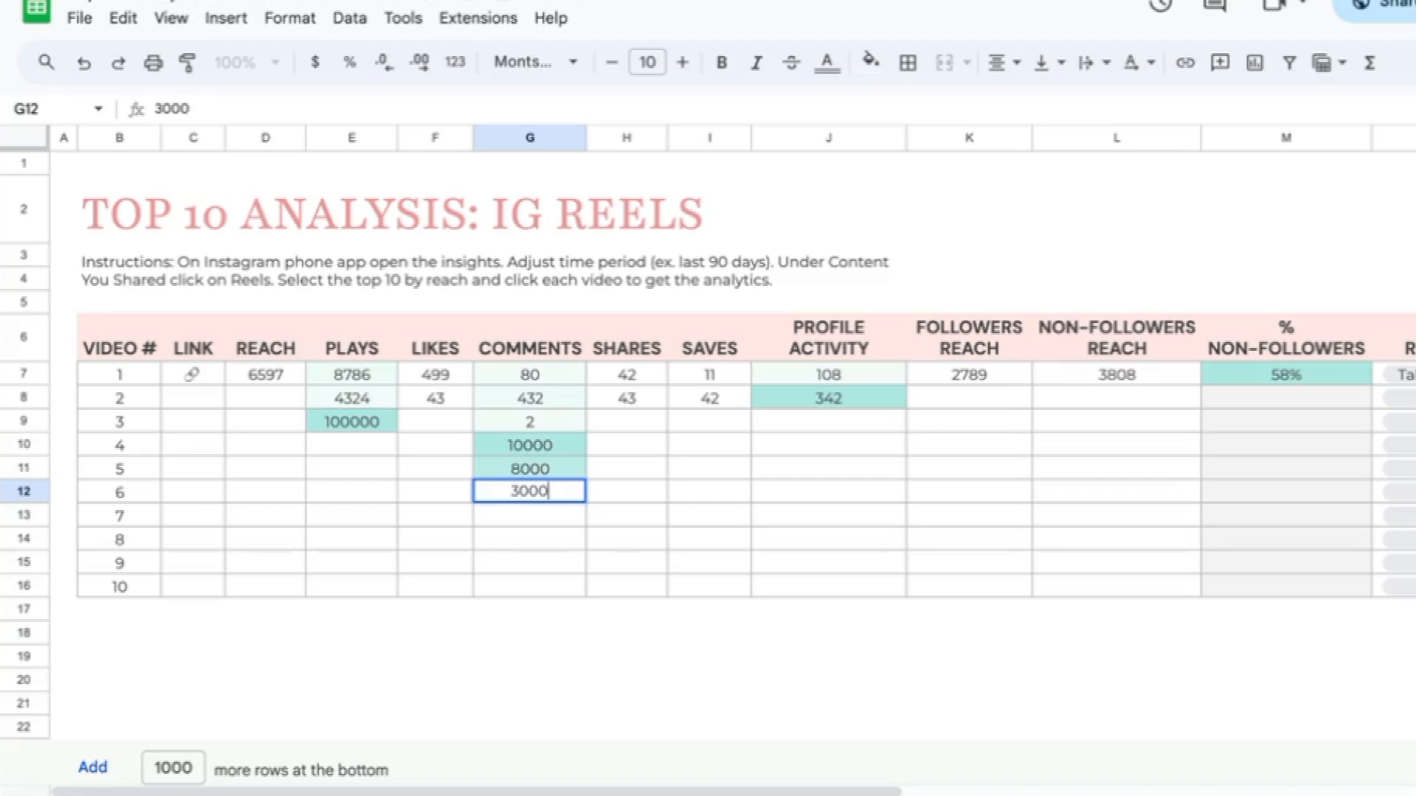
{"action": "key", "text": "Return"}
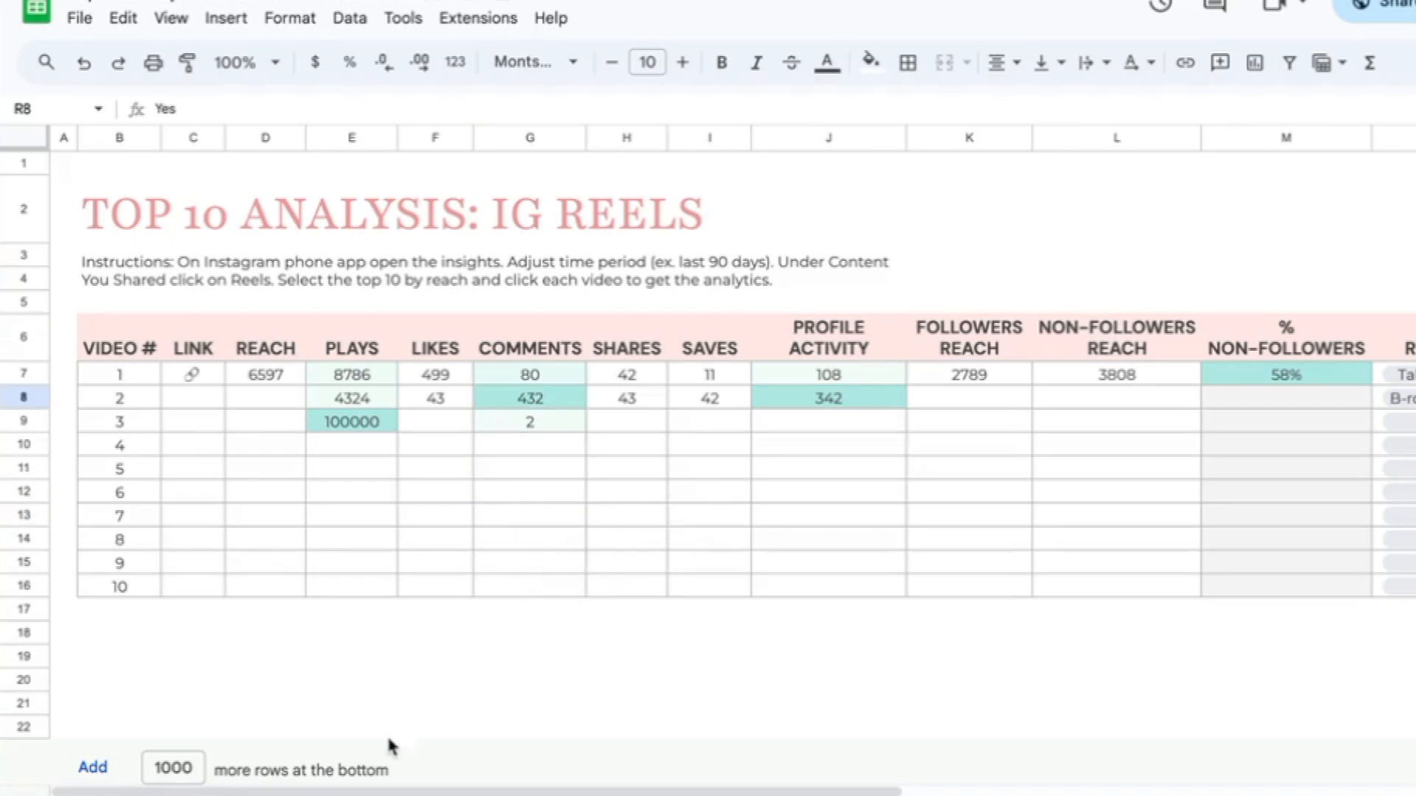
Examine the Top 10 Dashboard charts for profile activity, plays, reel style, category, trending audio and calls to action.
{"action": "left_click", "coordinate": [317, 795]}
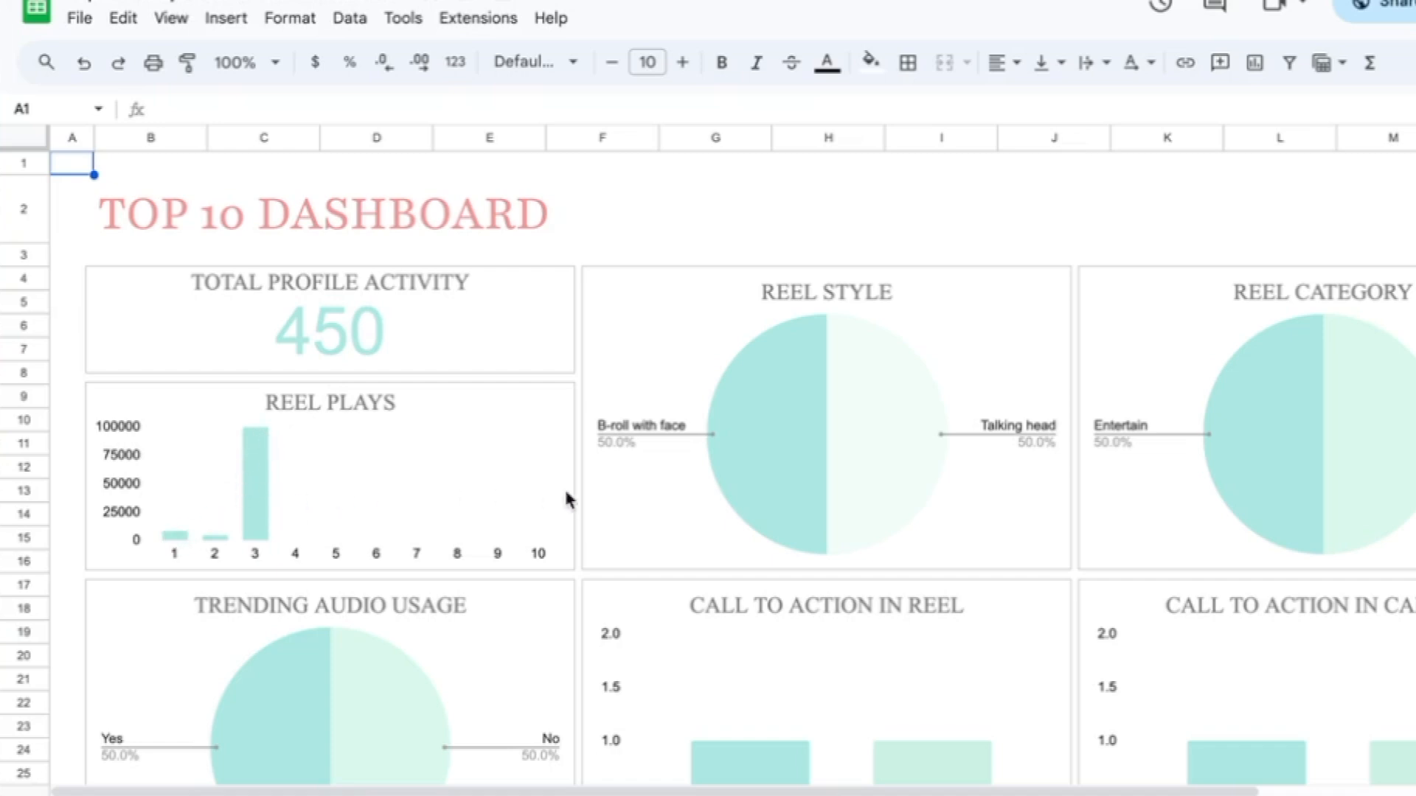
{"action": "scroll", "coordinate": [426, 524], "scroll_direction": "right", "scroll_amount": 3}
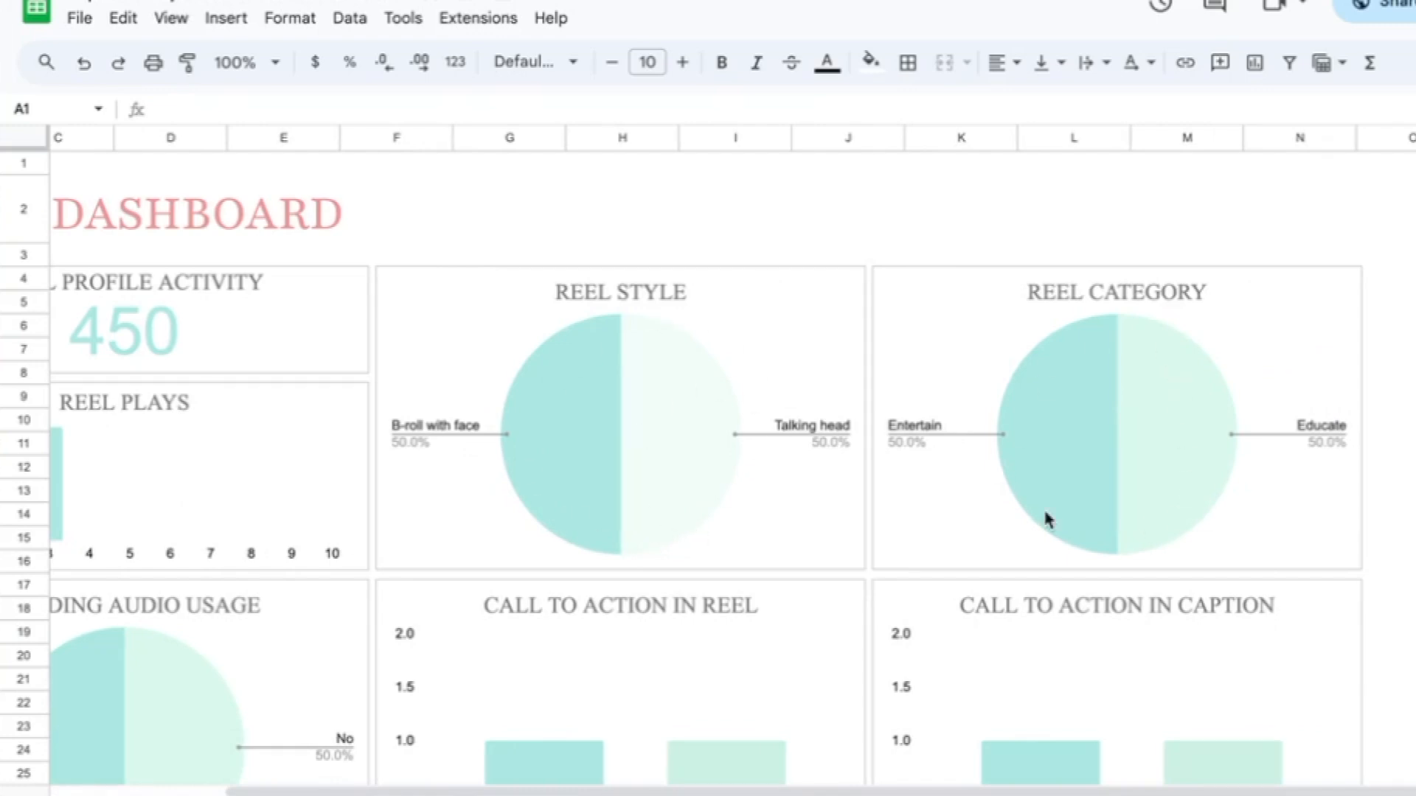
{"action": "scroll", "coordinate": [1045, 518], "scroll_direction": "down", "scroll_amount": 5}
{"action": "scroll", "coordinate": [1046, 515], "scroll_direction": "left", "scroll_amount": 3}
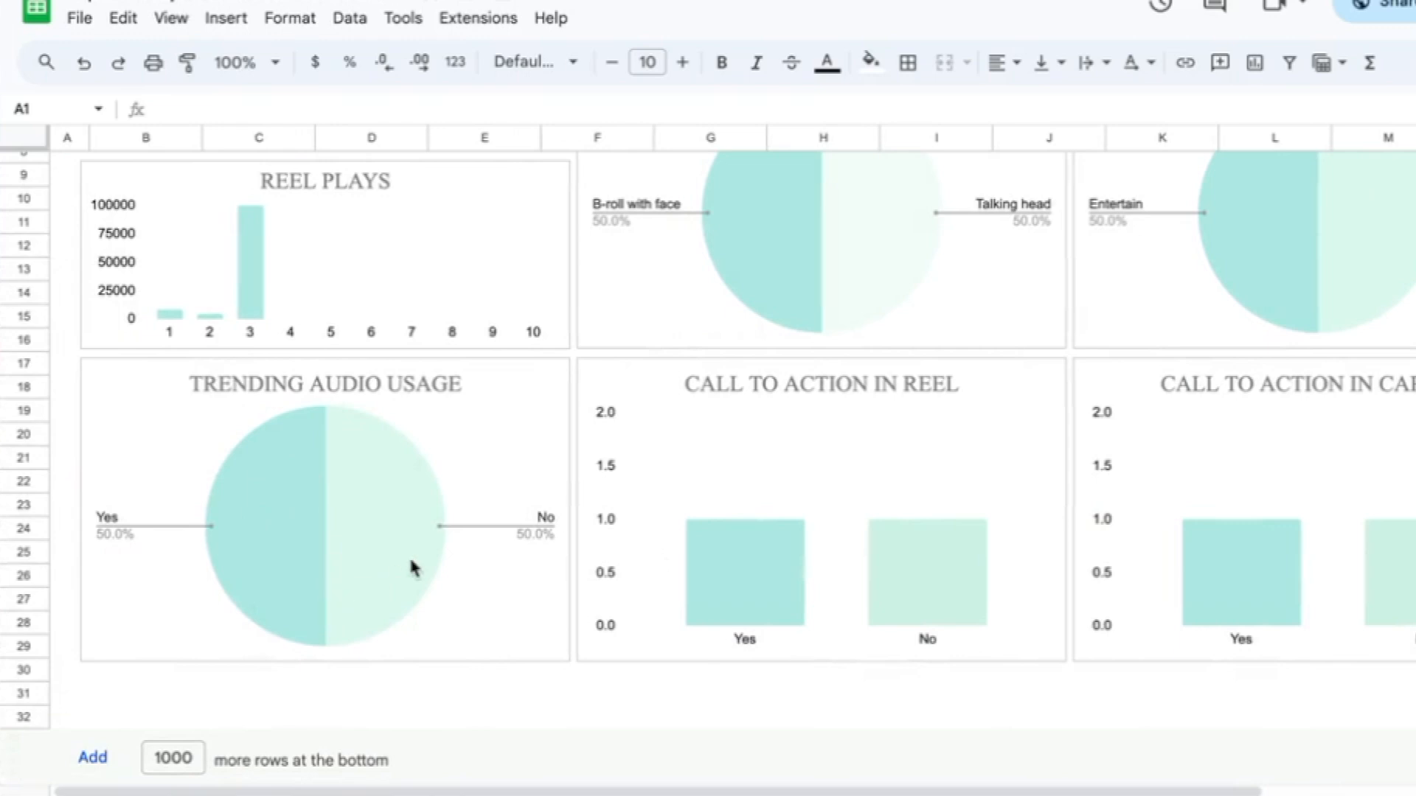
{"action": "scroll", "coordinate": [411, 568], "scroll_direction": "right", "scroll_amount": 3}
{"action": "scroll", "coordinate": [410, 567], "scroll_direction": "up", "scroll_amount": 1}
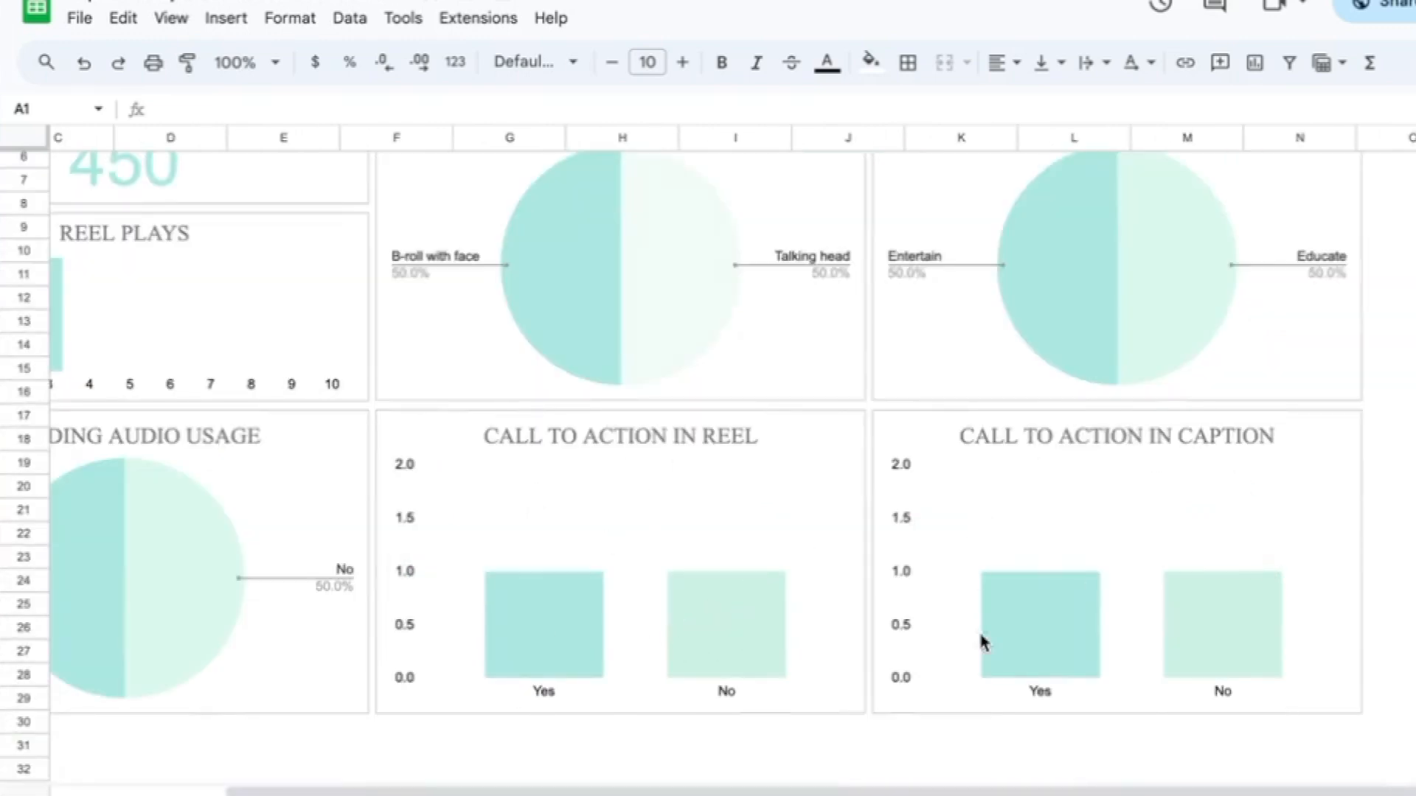
{"action": "scroll", "coordinate": [1144, 686], "scroll_direction": "left", "scroll_amount": 3}
{"action": "scroll", "coordinate": [1144, 686], "scroll_direction": "up", "scroll_amount": 2}
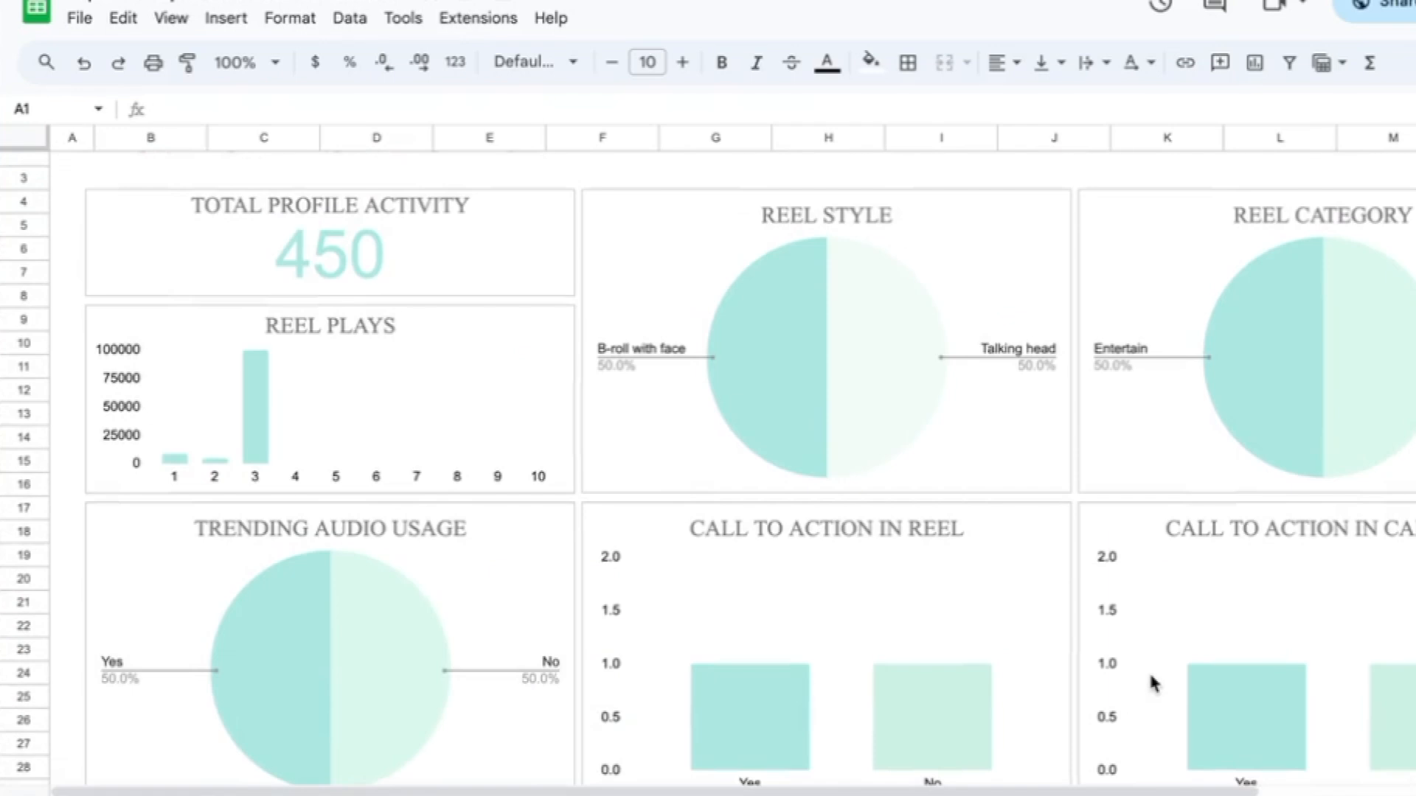
{"action": "scroll", "coordinate": [1099, 601], "scroll_direction": "right", "scroll_amount": 3}
{"action": "scroll", "coordinate": [1098, 600], "scroll_direction": "down", "scroll_amount": 1}
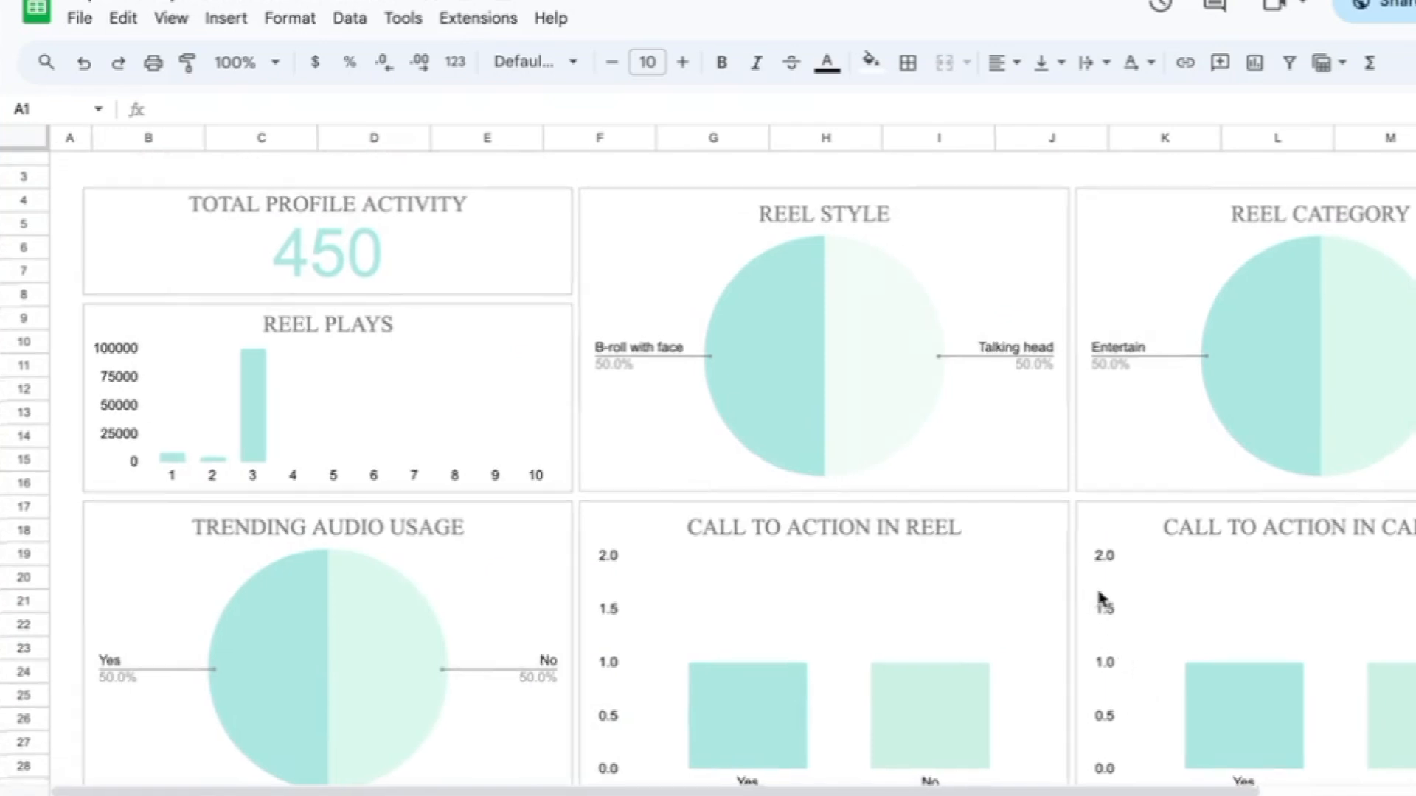
{"action": "scroll", "coordinate": [1098, 598], "scroll_direction": "right", "scroll_amount": 1}
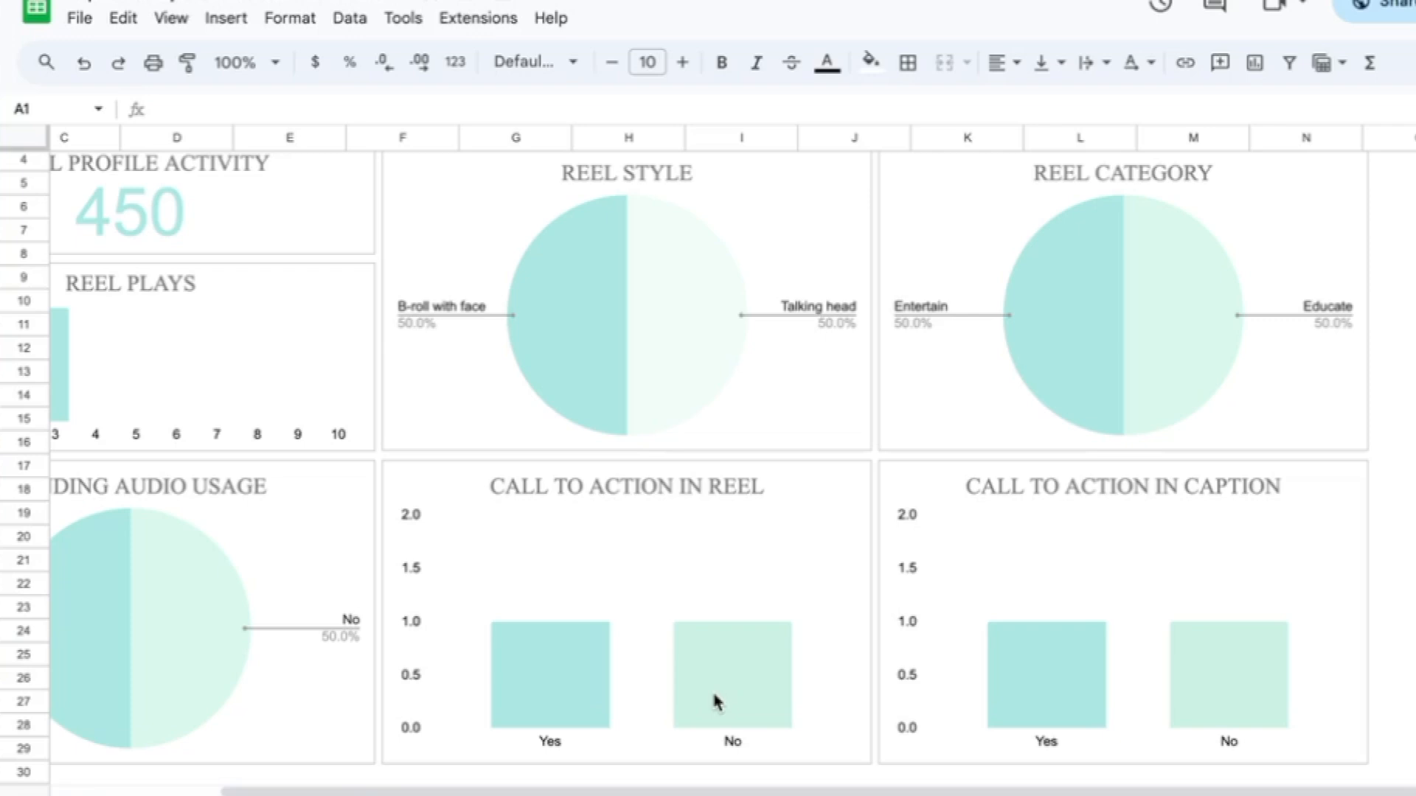
{"action": "scroll", "coordinate": [713, 695], "scroll_direction": "up", "scroll_amount": 3}
{"action": "scroll", "coordinate": [712, 695], "scroll_direction": "left", "scroll_amount": 2}
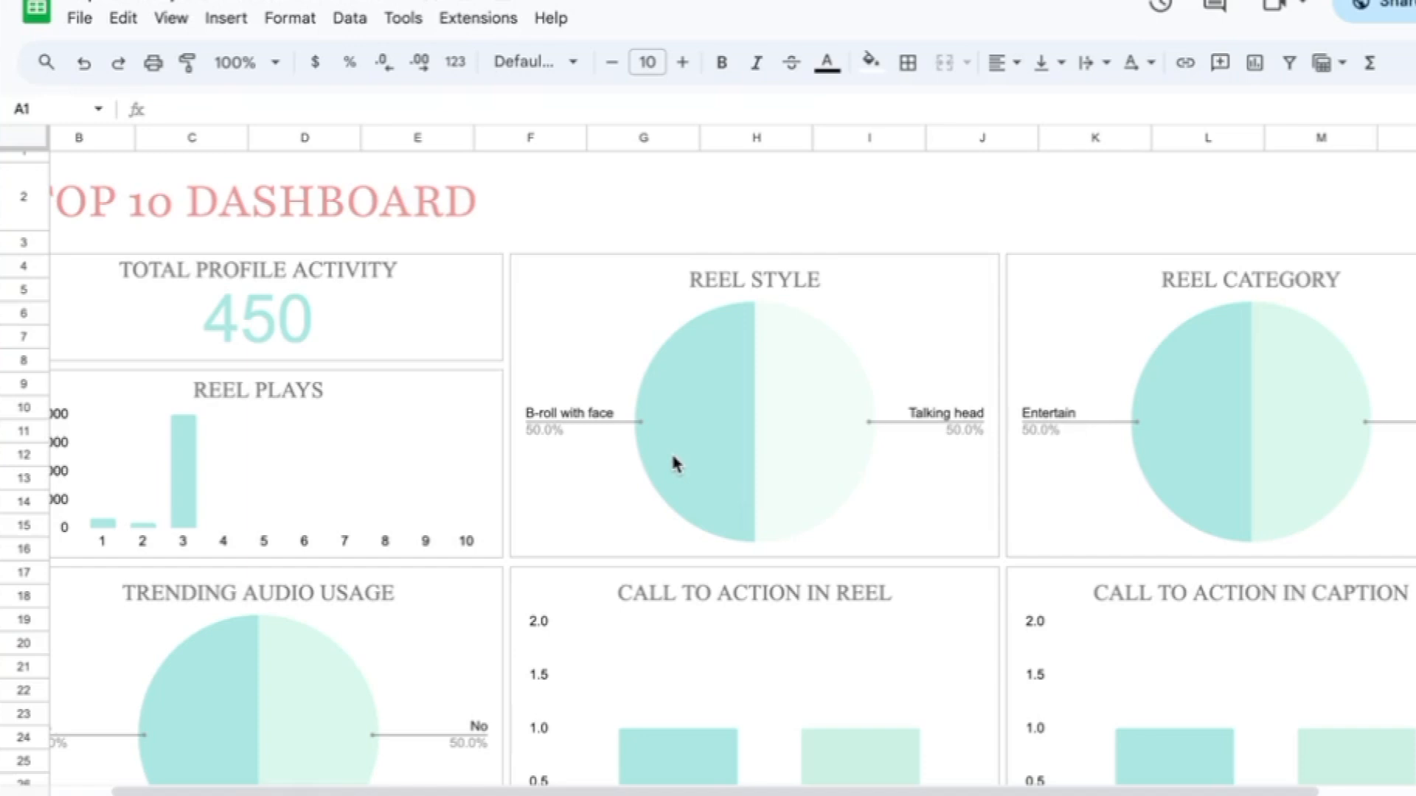
{"action": "scroll", "coordinate": [671, 456], "scroll_direction": "left", "scroll_amount": 1}
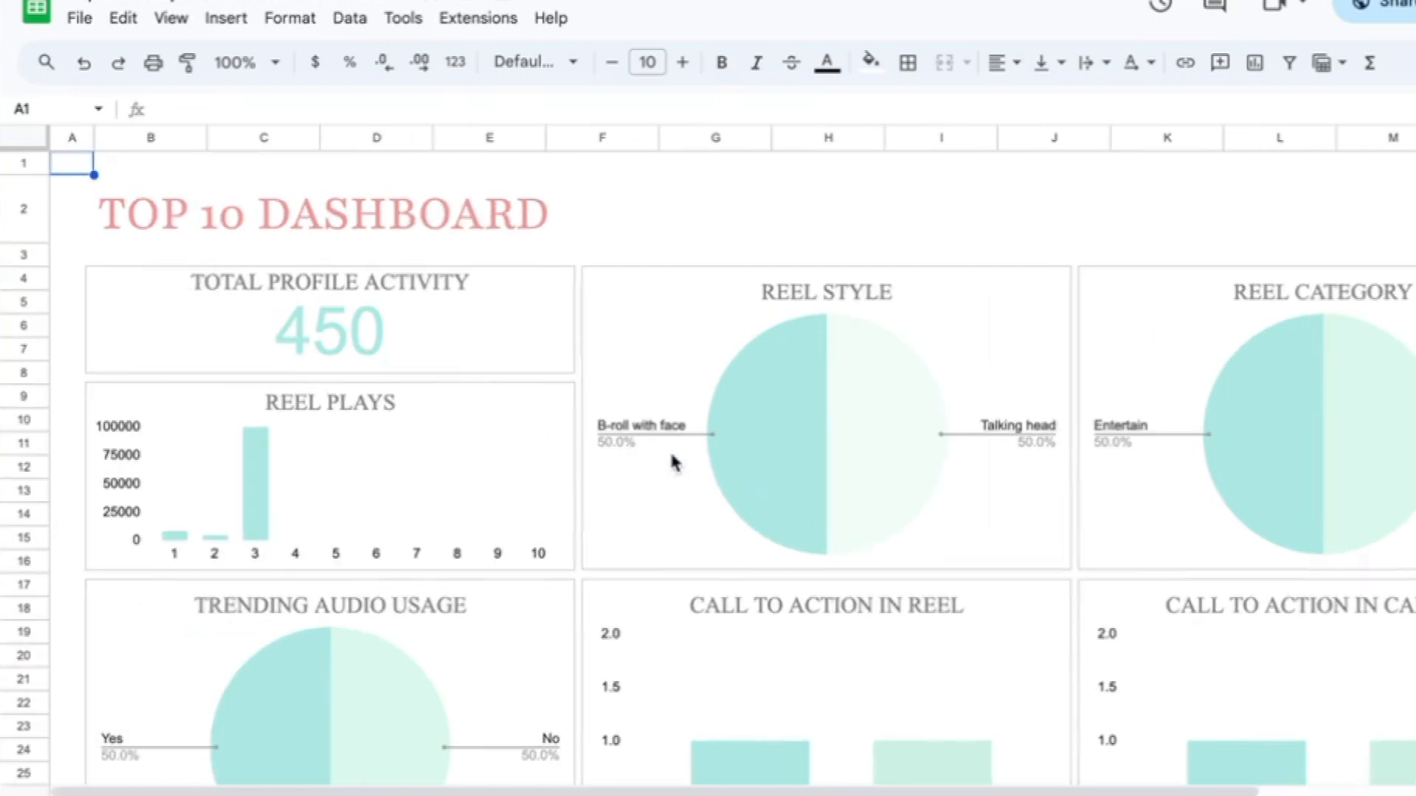